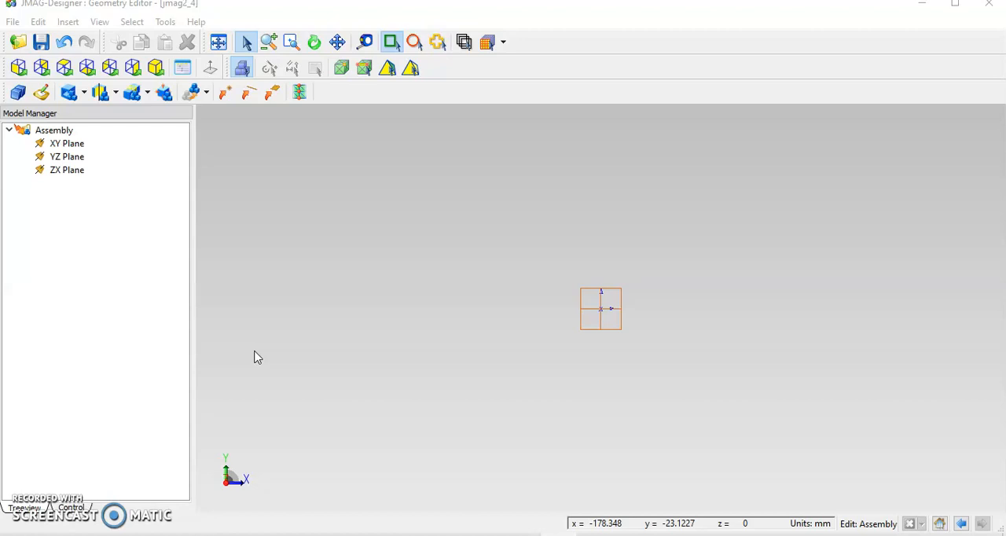
Create a new 2D sketch in the assembly.
left_click(47, 131)
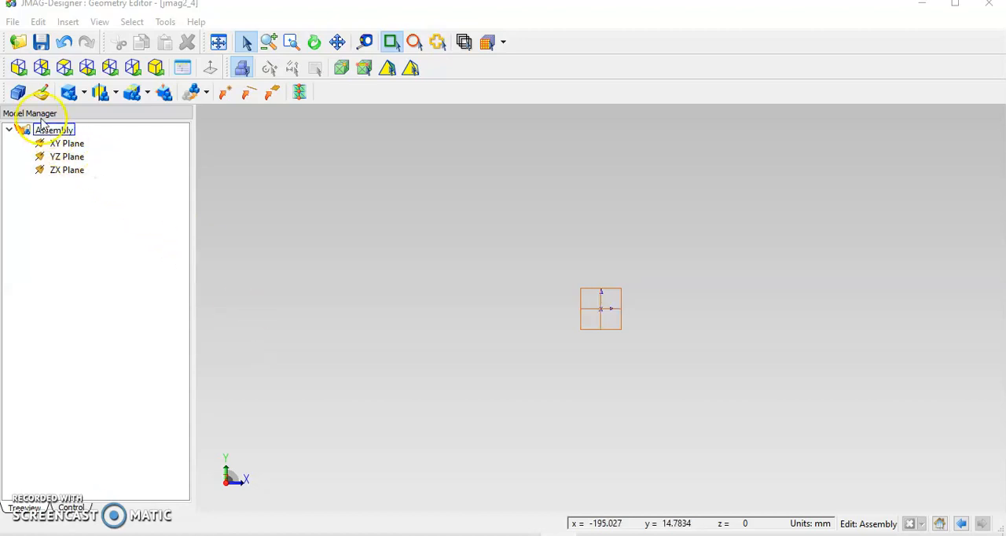
left_click(14, 24)
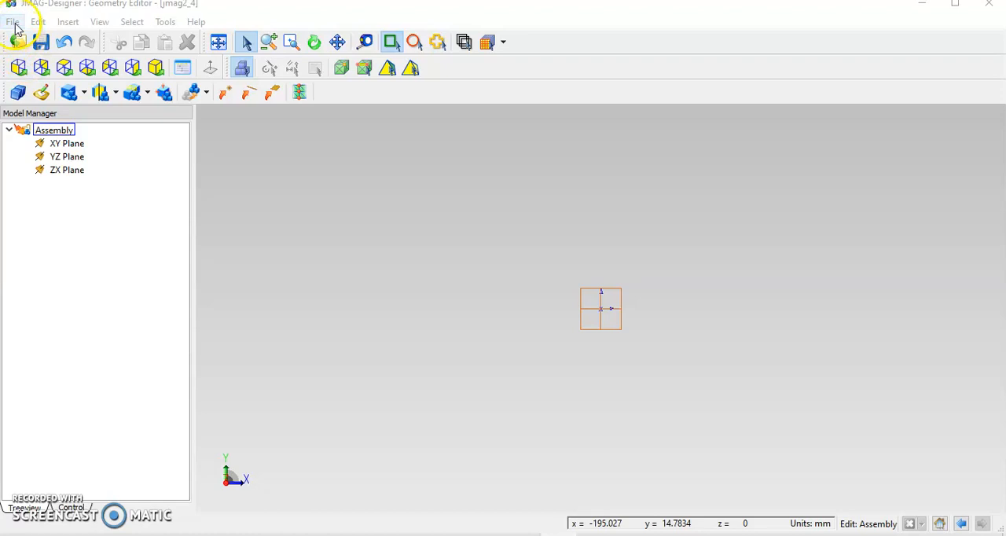
left_click(43, 93)
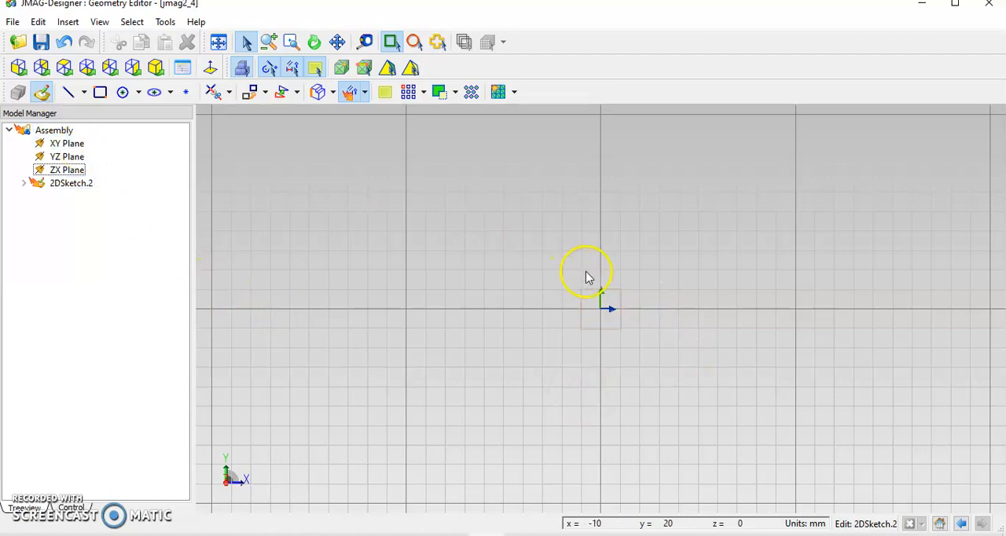
Rename the new sketch ROTOR and set its color to yellow.
right_click(81, 191)
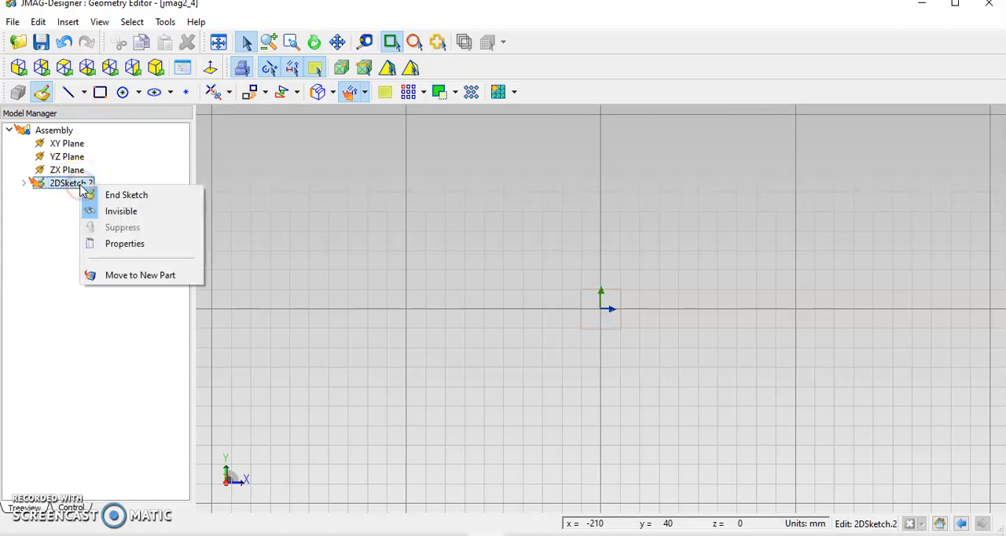
left_click(124, 243)
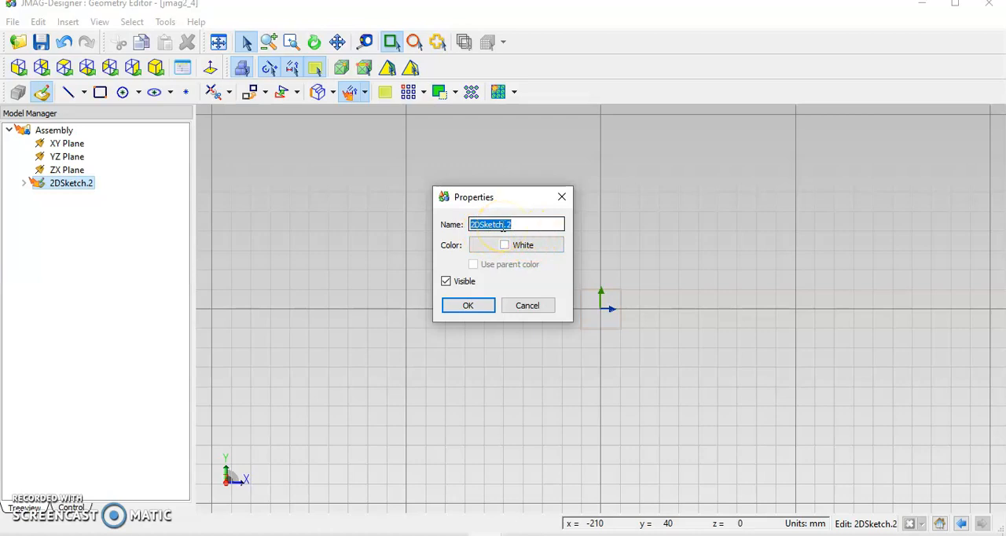
type("ROTOR")
left_click(546, 247)
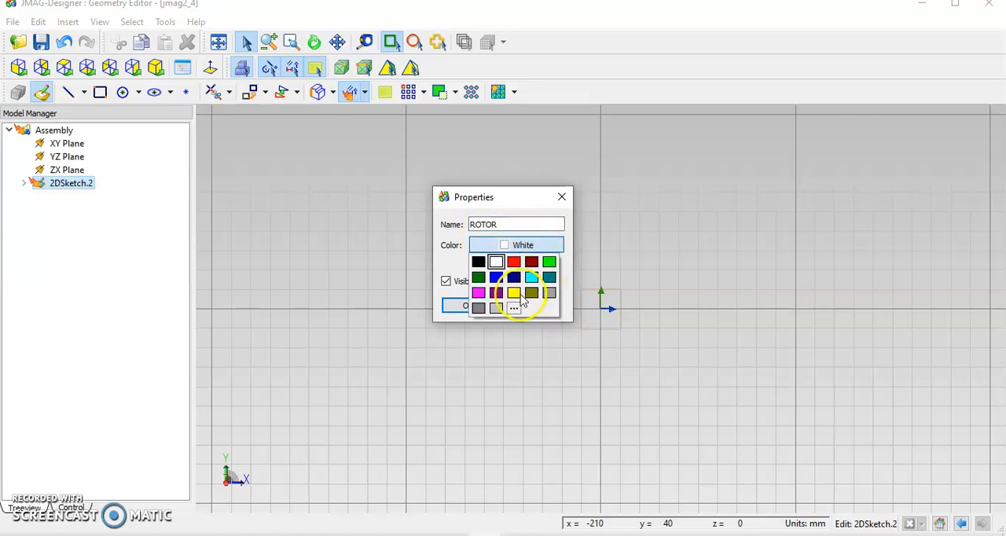
left_click(517, 294)
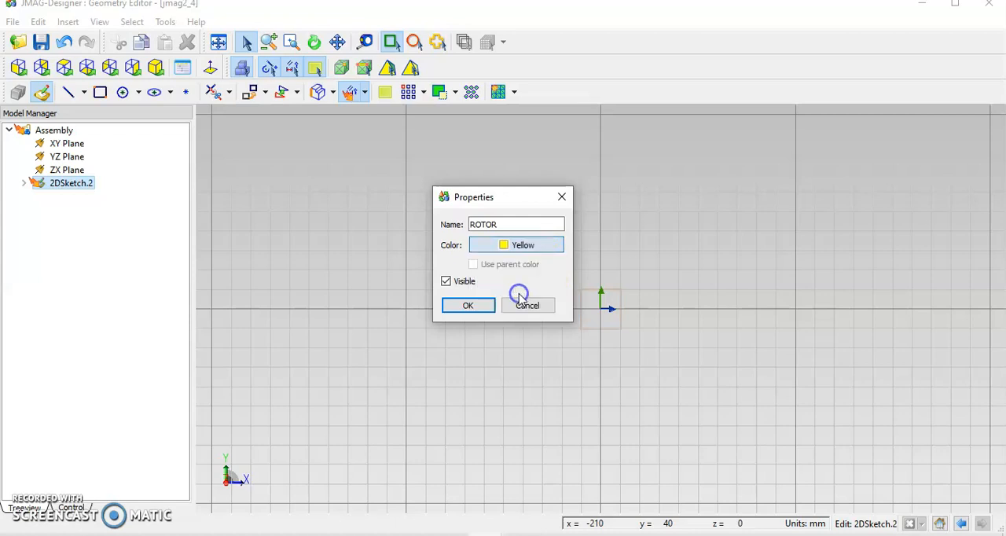
left_click(468, 306)
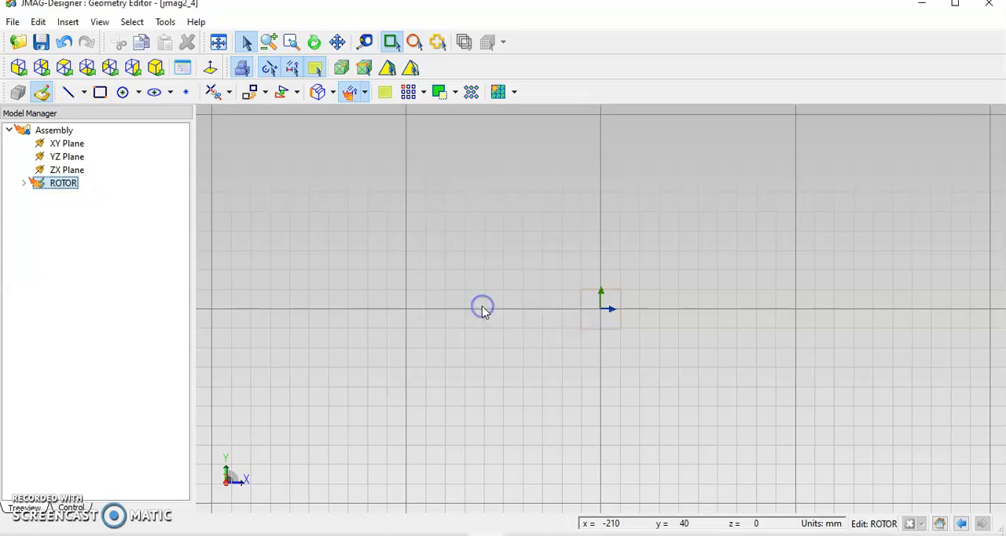
Draw a circle centered on the origin in the ROTOR sketch and set its radius to 10.14 mm.
left_click(124, 93)
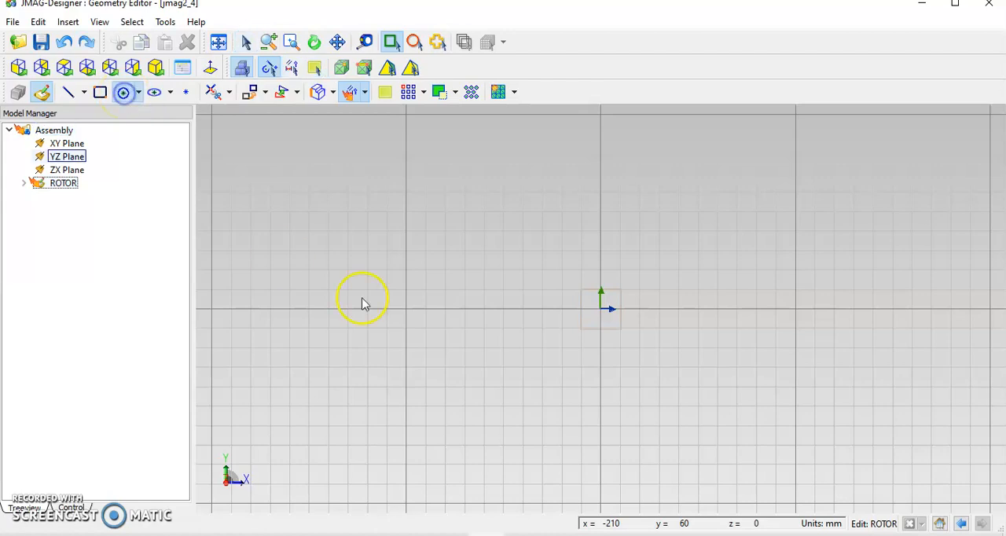
left_click(602, 311)
left_click_drag(602, 313, 634, 368)
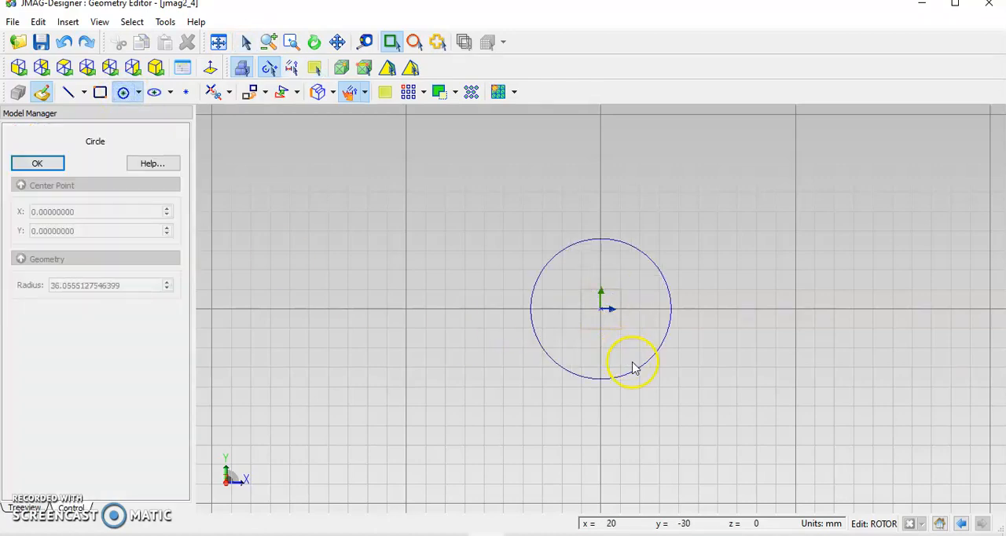
left_click(629, 359)
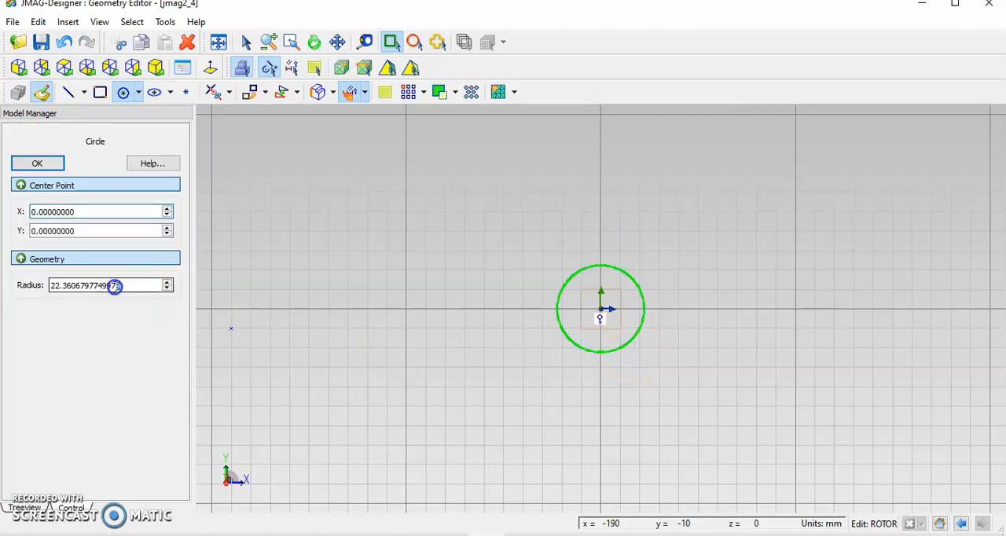
left_click_drag(125, 285, 41, 288)
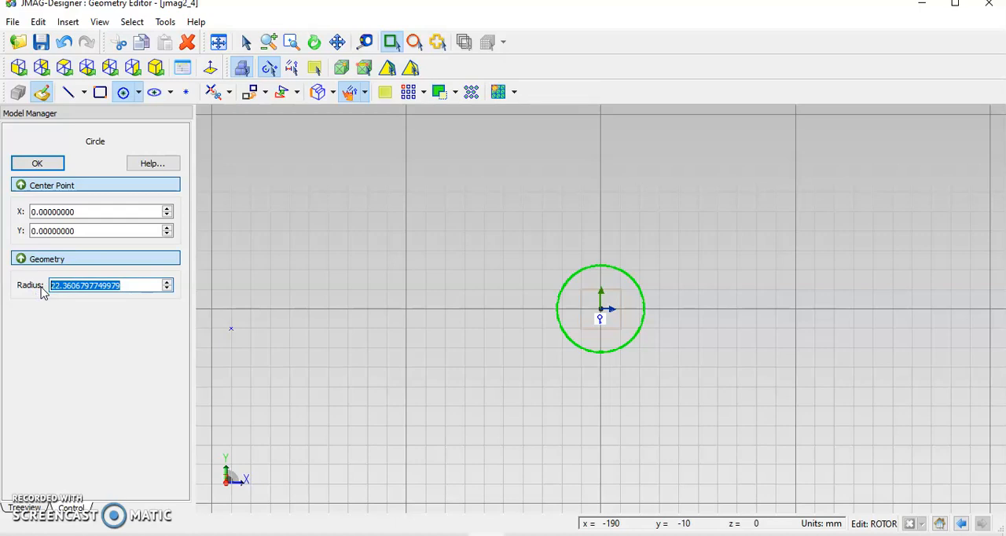
type("10.14")
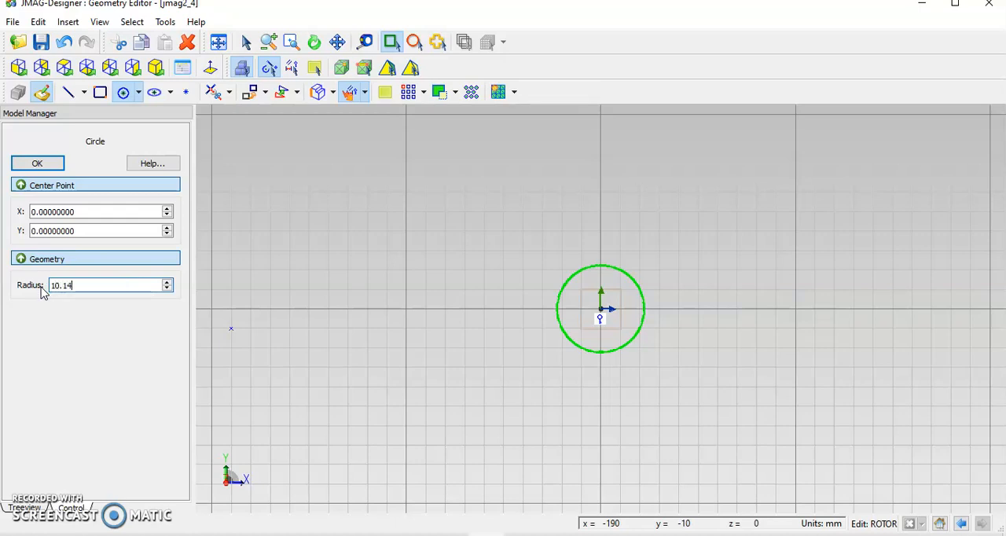
key("Return")
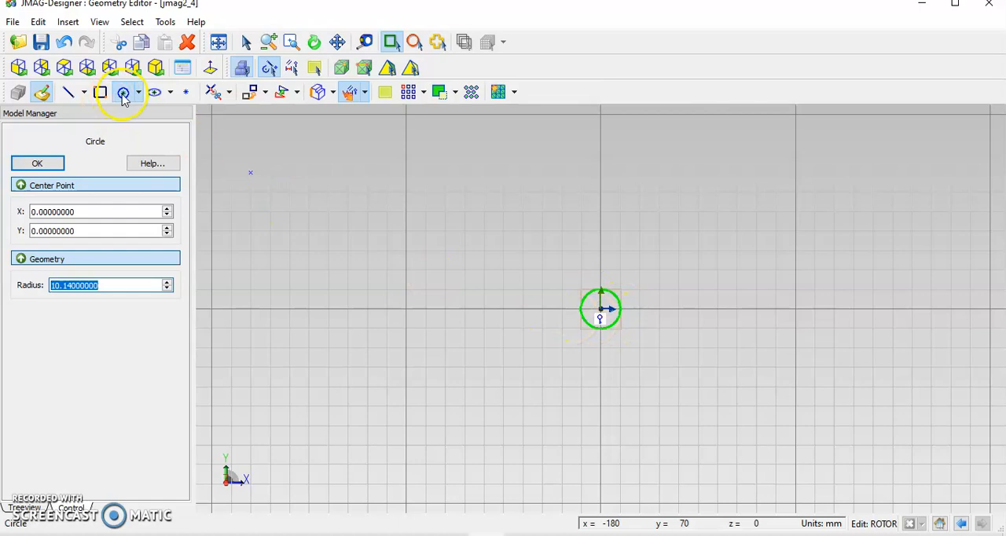
Add a second, concentric circle at the origin with a radius of 20.14 mm.
left_click(123, 94)
left_click(600, 308)
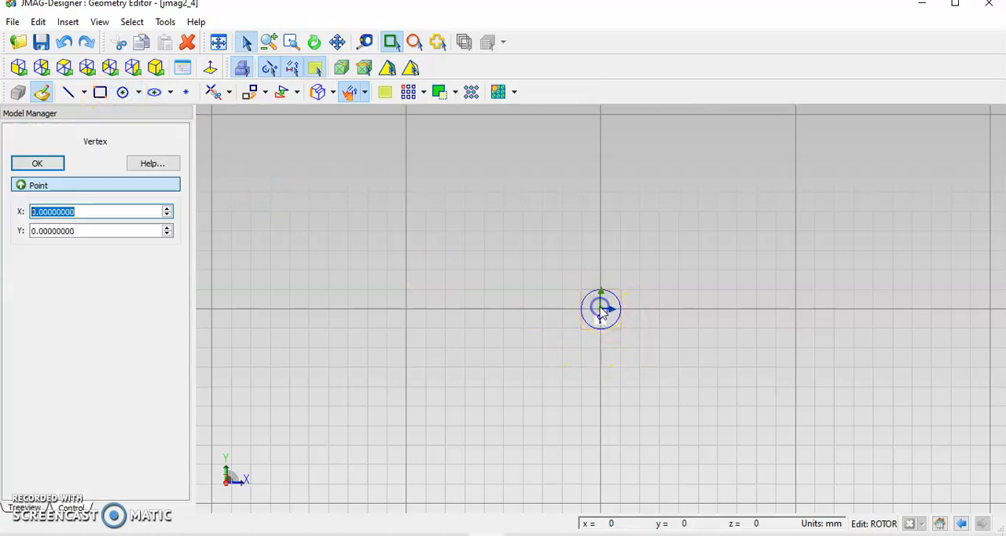
left_click(124, 92)
left_click(596, 312)
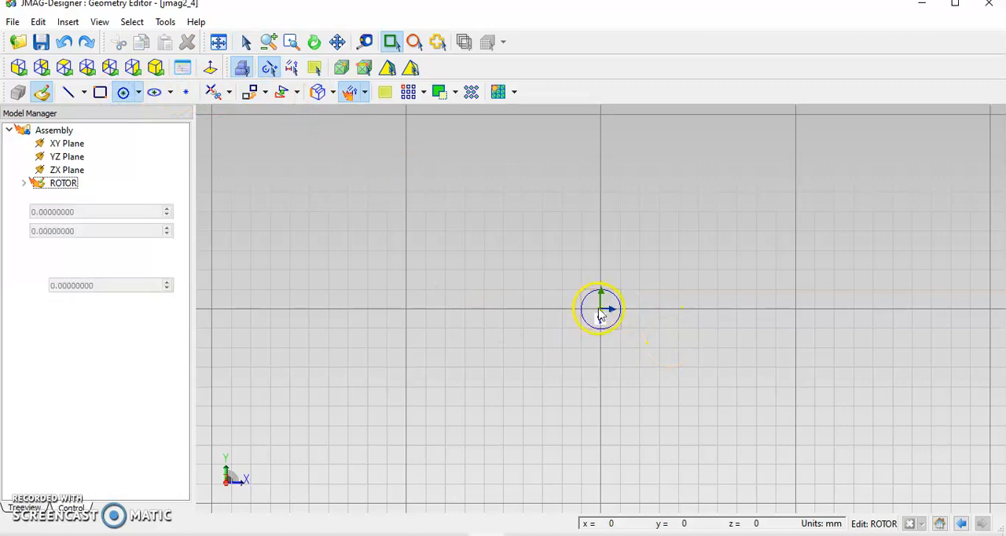
left_click(633, 375)
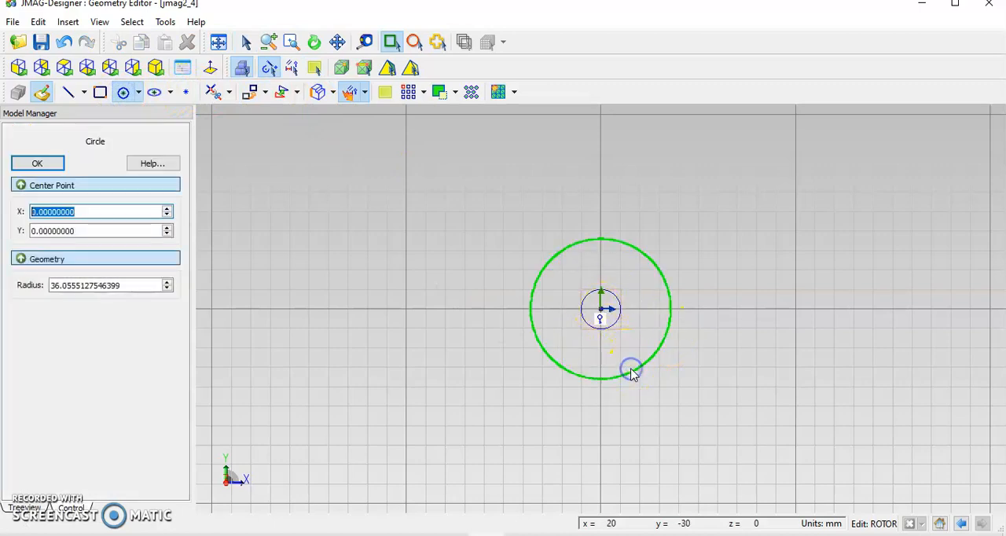
left_click_drag(128, 285, 22, 289)
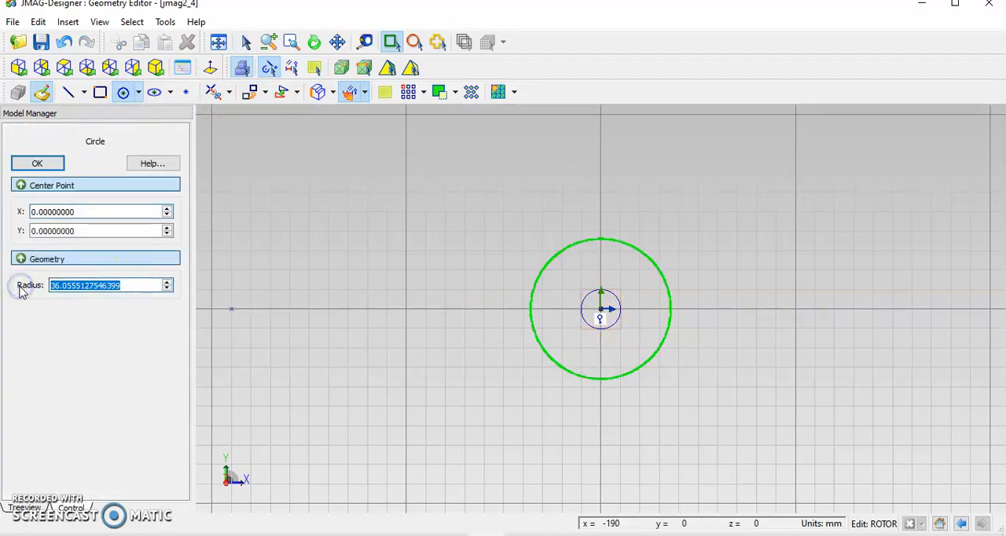
type("2")
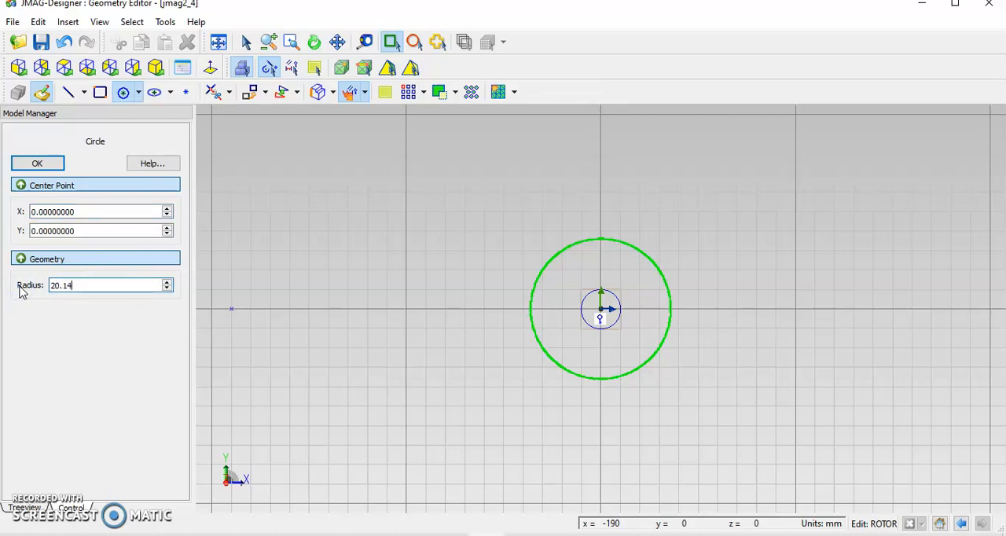
type("0.14")
key("Return")
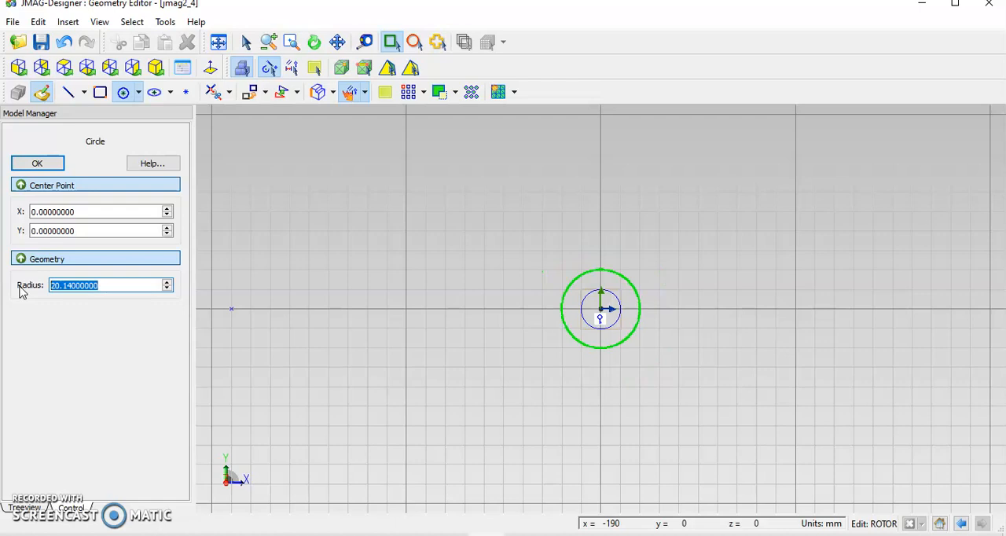
left_click(715, 350)
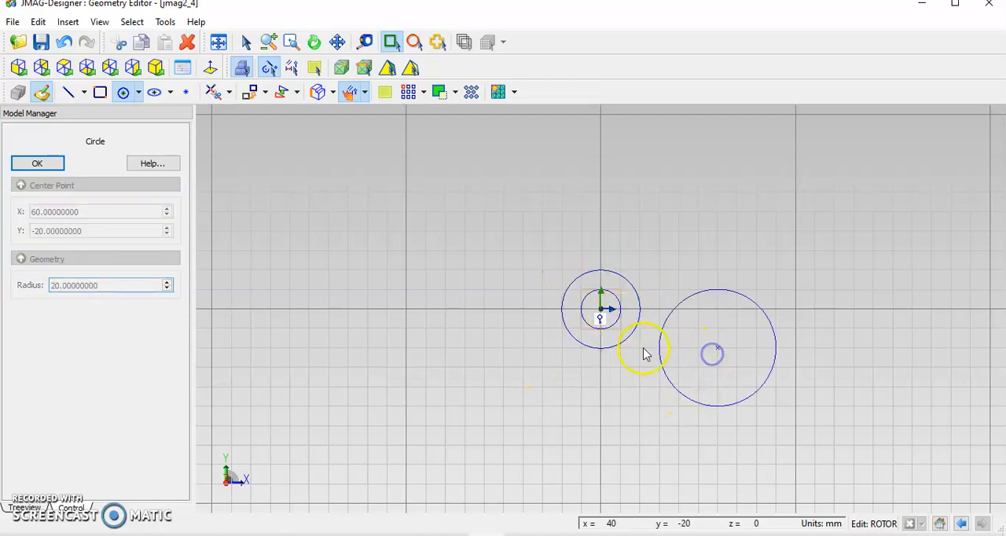
key("Escape")
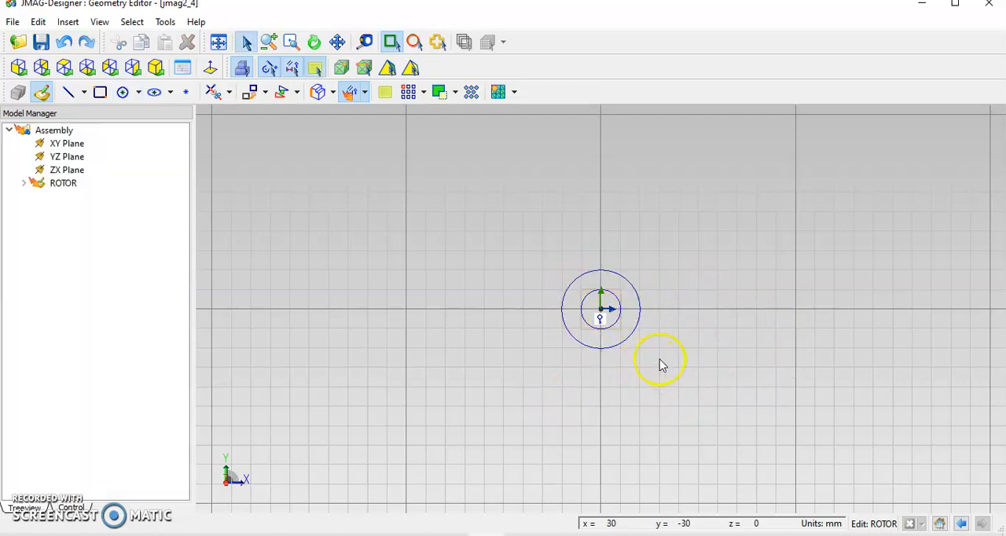
Draw a horizontal line from the origin along the positive X axis to X = 30 mm, past the outer circle.
scroll(664, 361, "up", 2)
scroll(670, 363, "up", 1)
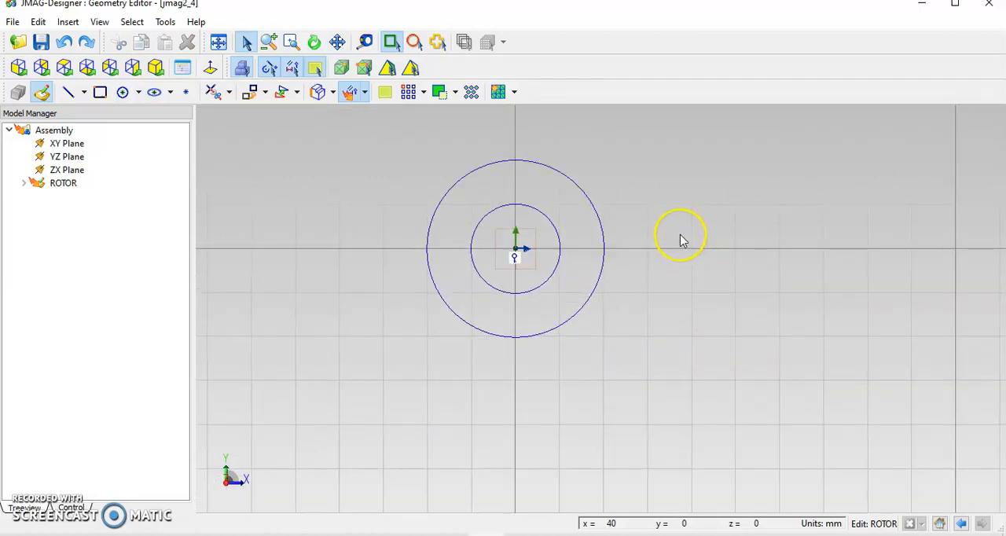
left_click(219, 44)
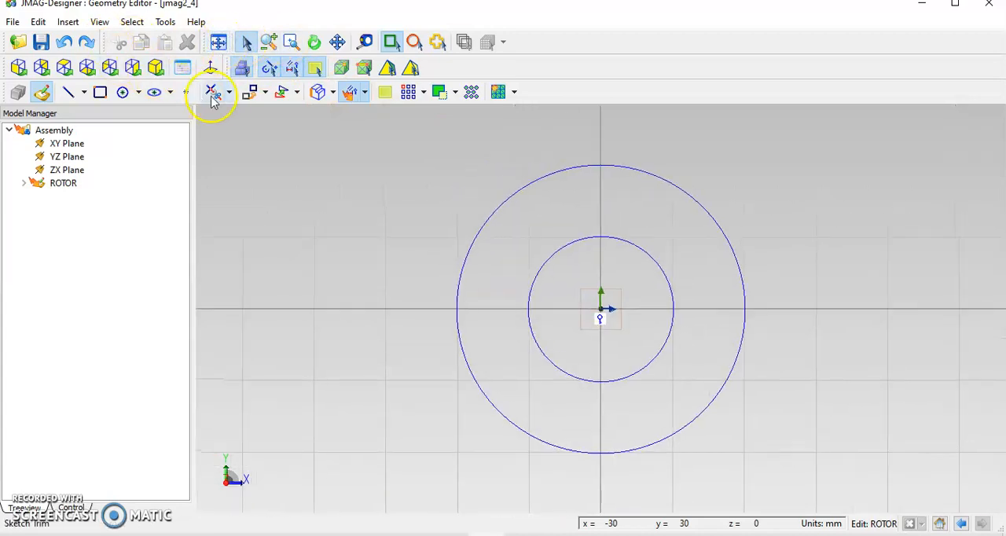
left_click(68, 92)
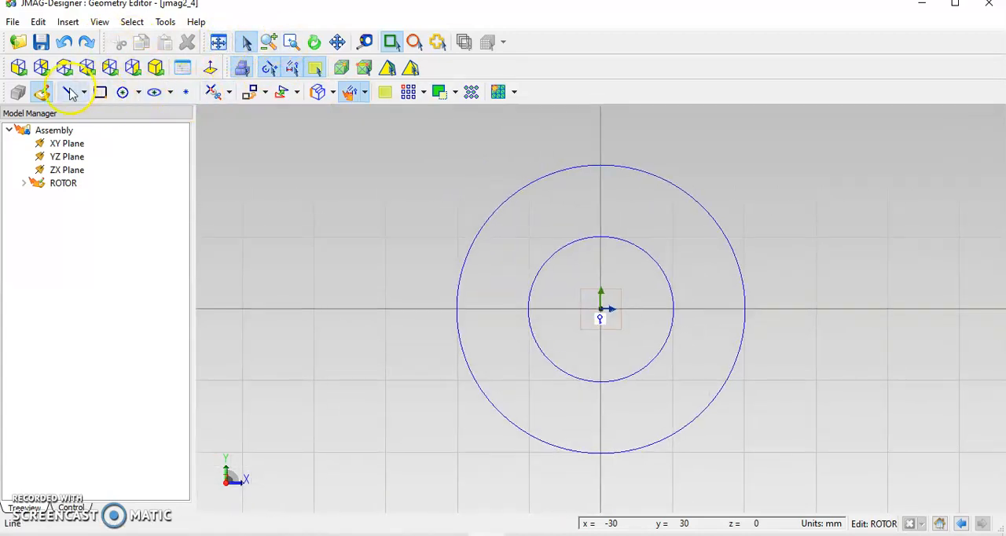
left_click(602, 314)
left_click(838, 315)
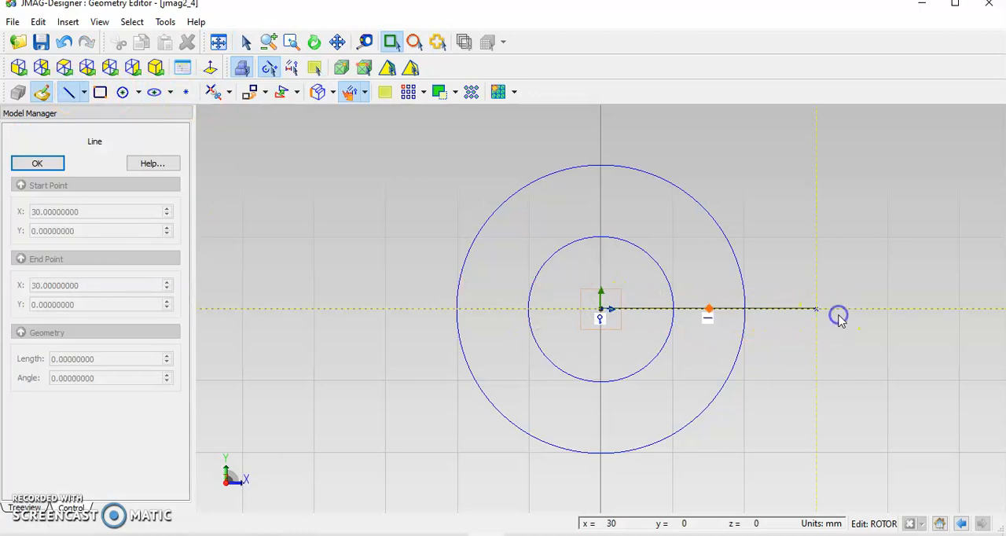
key("Escape")
Draw a vertical line 30 mm long from the origin along the positive Y axis, crossing both circles.
left_click(73, 92)
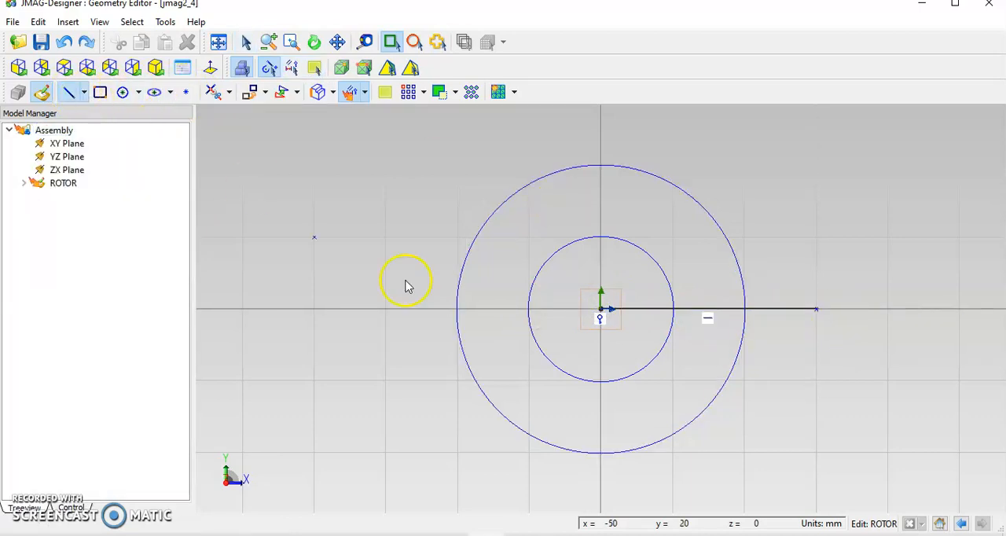
left_click(602, 315)
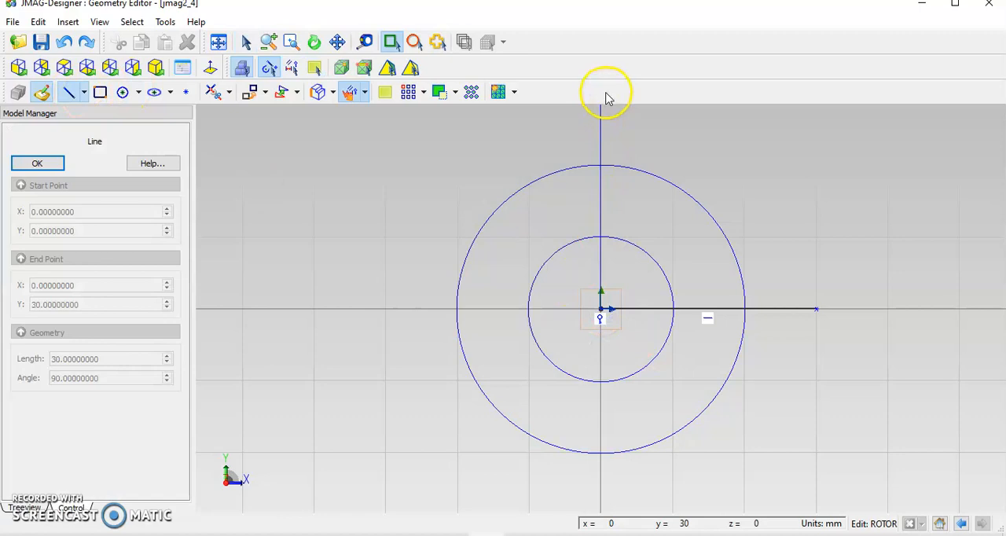
left_click(602, 116)
key("Escape")
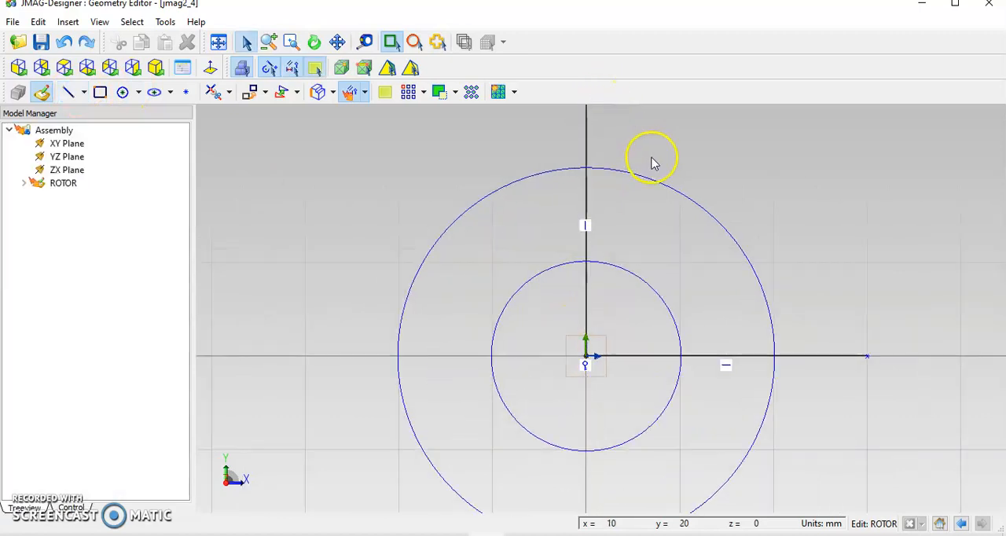
Trim both circles so that only their quarter arcs between the horizontal and vertical lines are left.
scroll(658, 162, "down", 3)
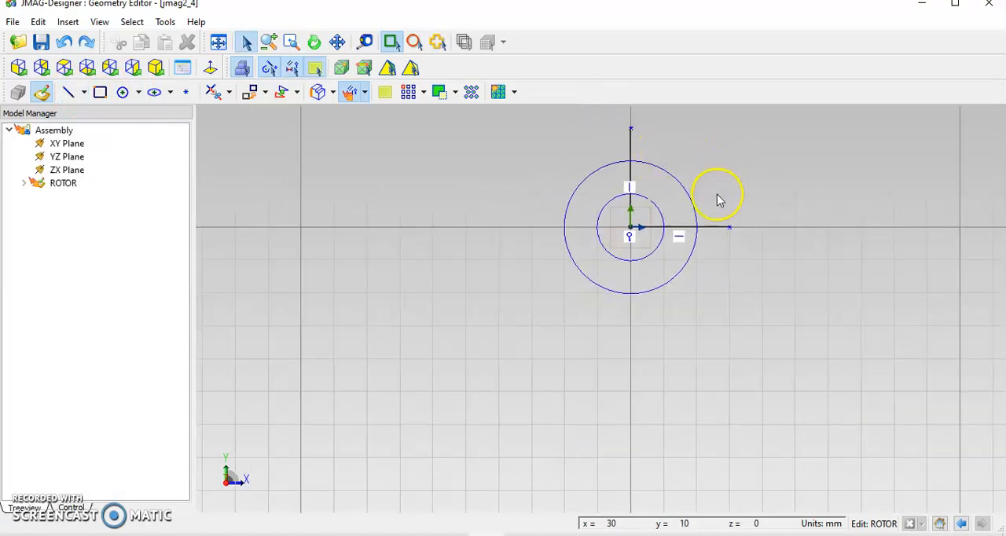
left_click(212, 93)
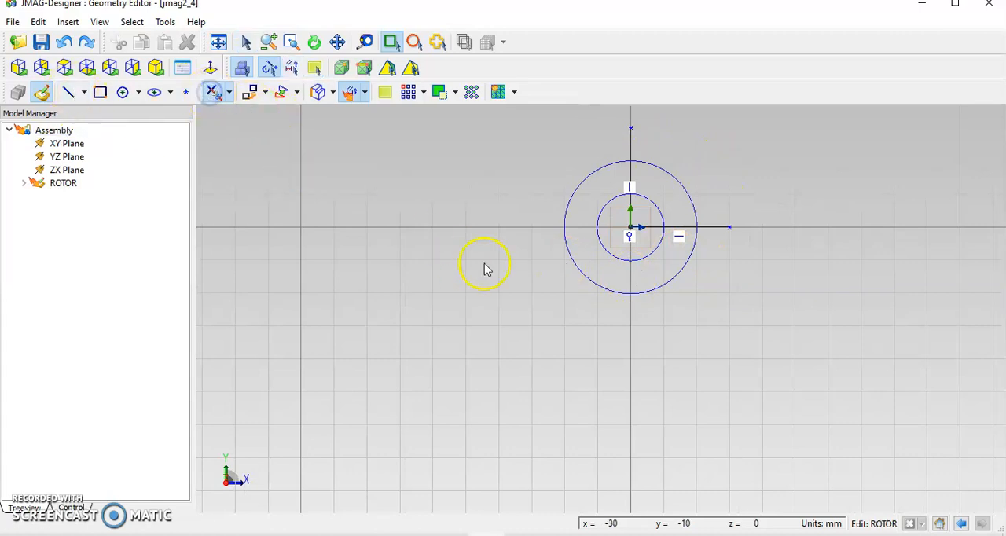
left_click(579, 268)
left_click(604, 248)
Trim both lines outside the outer arc and inside the inner arc, leaving a closed quarter-ring profile.
left_click(718, 228)
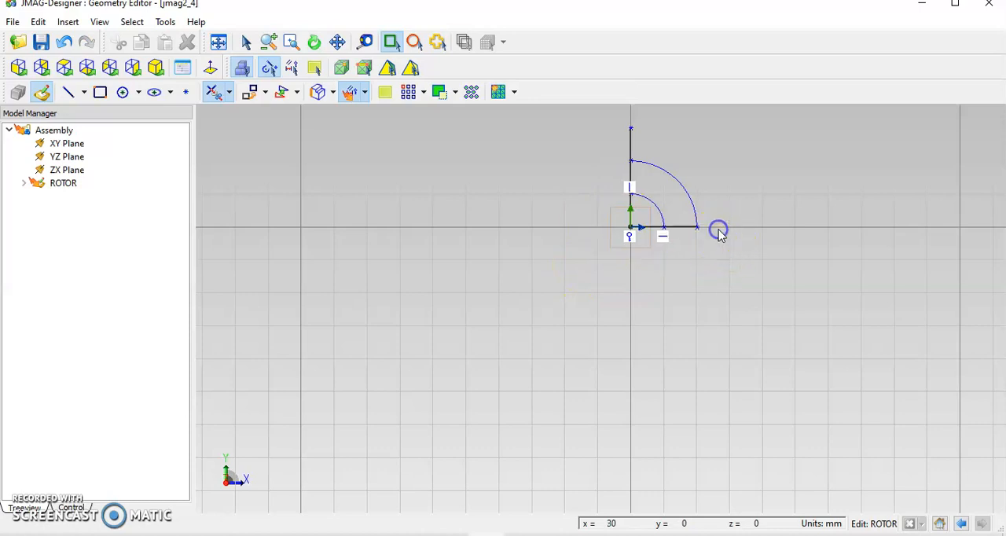
left_click(650, 231)
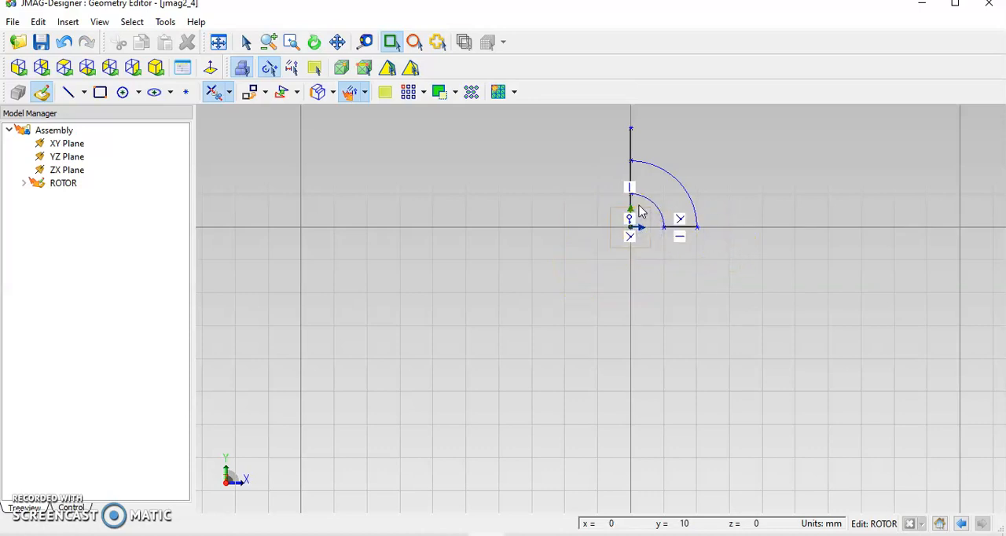
left_click(631, 205)
left_click(632, 138)
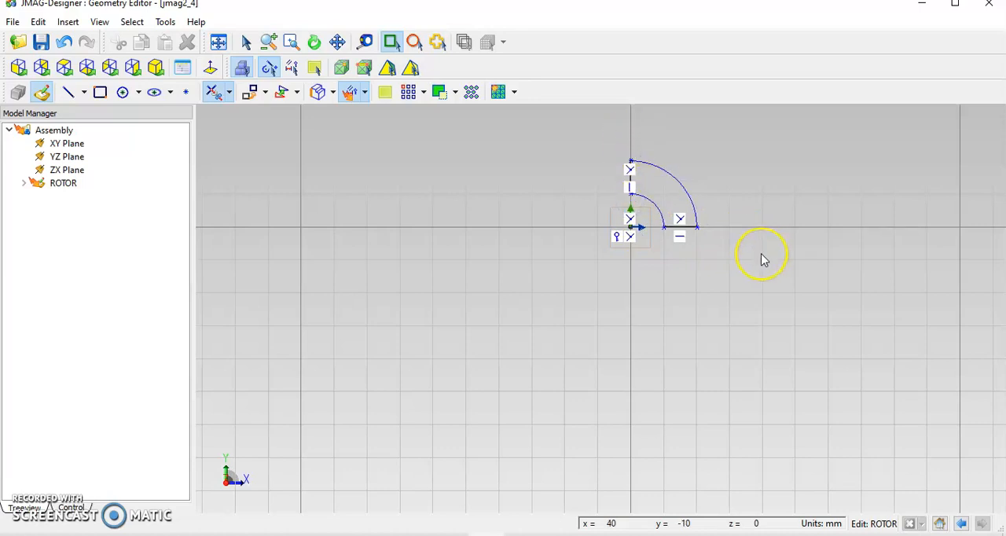
key("Escape")
scroll(761, 253, "down", 3)
scroll(761, 254, "up", 5)
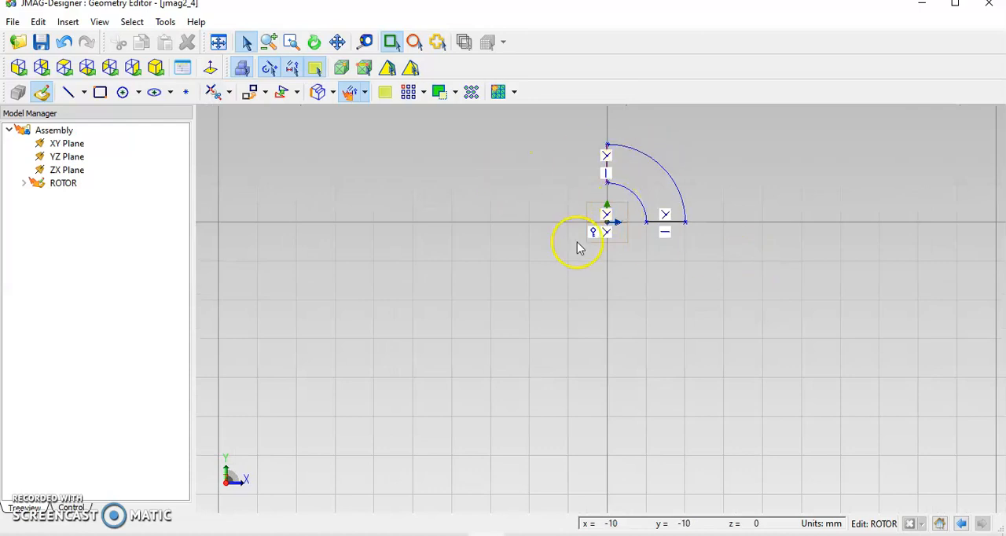
Create a region from the closed quarter-ring profile of the ROTOR sketch.
left_click(61, 184)
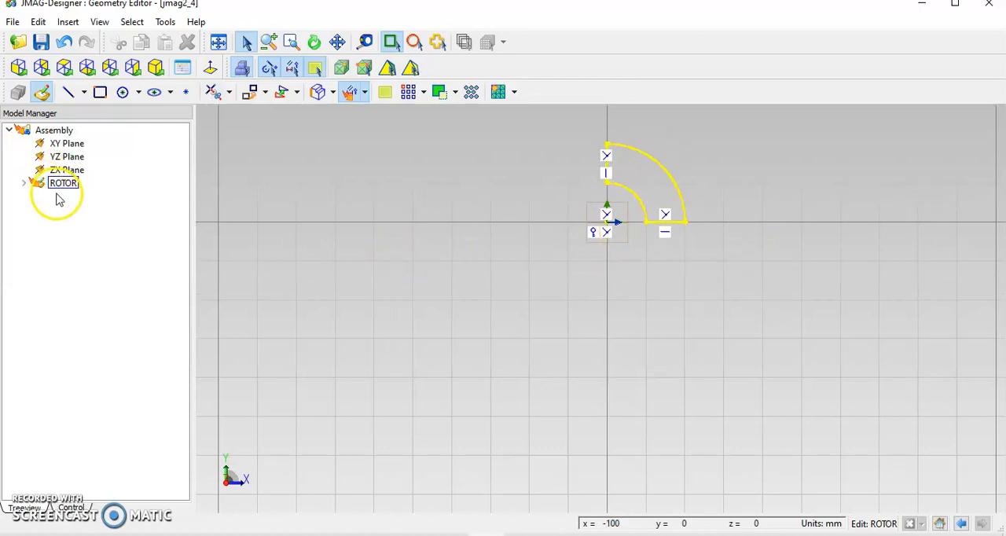
left_click(92, 215)
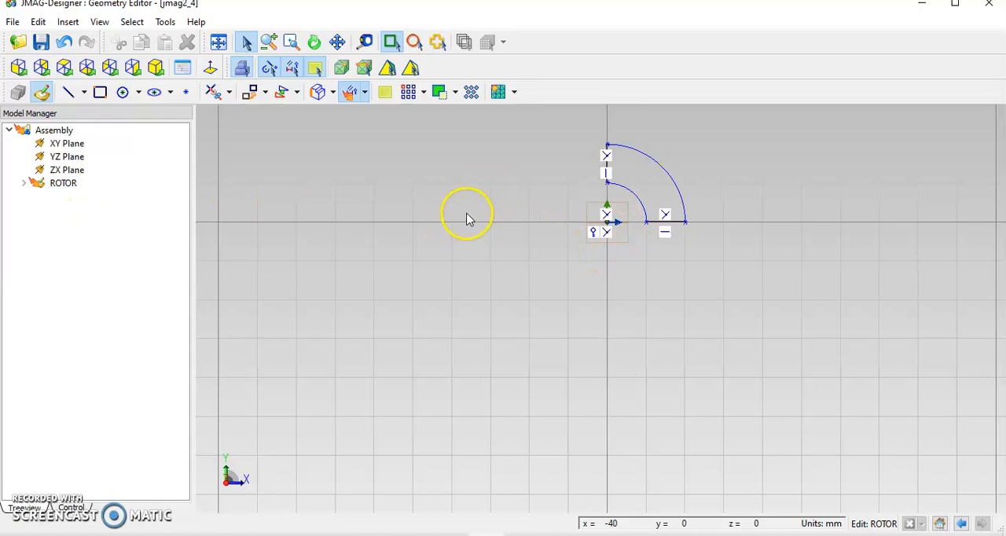
left_click_drag(584, 137, 693, 229)
right_click(641, 179)
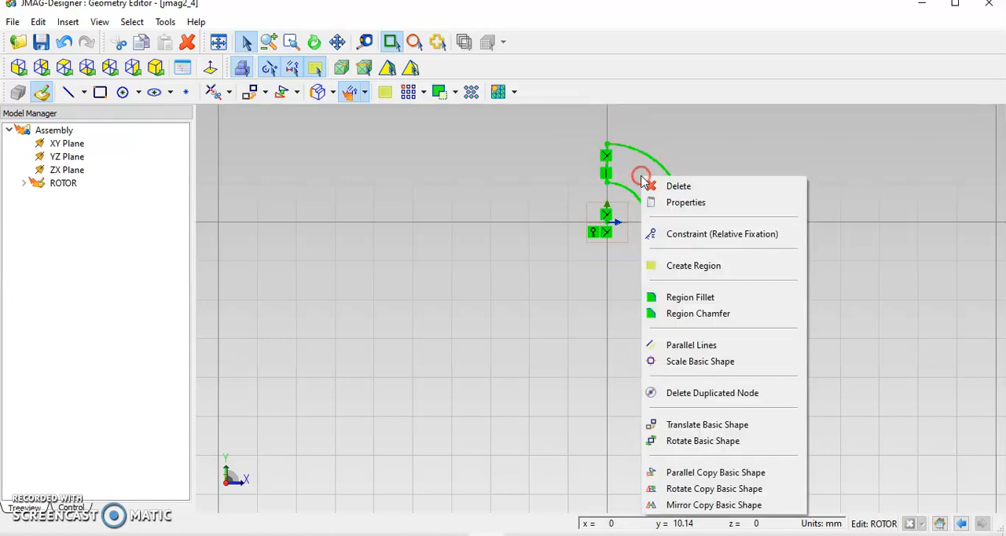
left_click(694, 267)
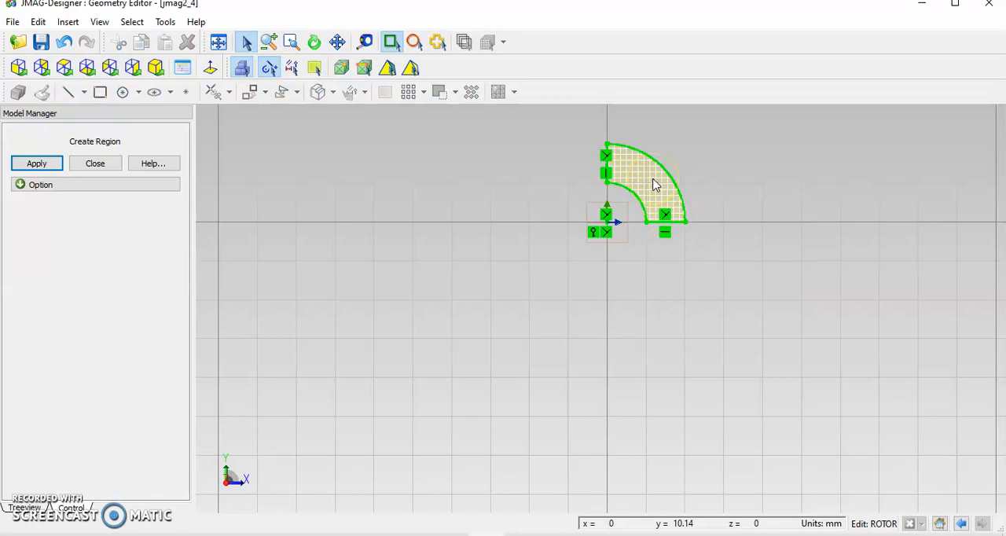
left_click(37, 163)
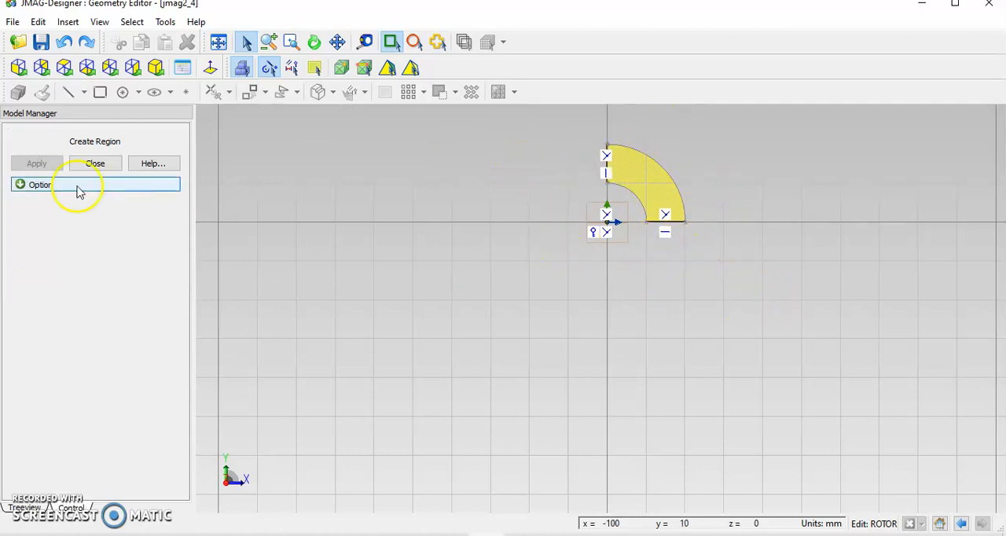
left_click(96, 165)
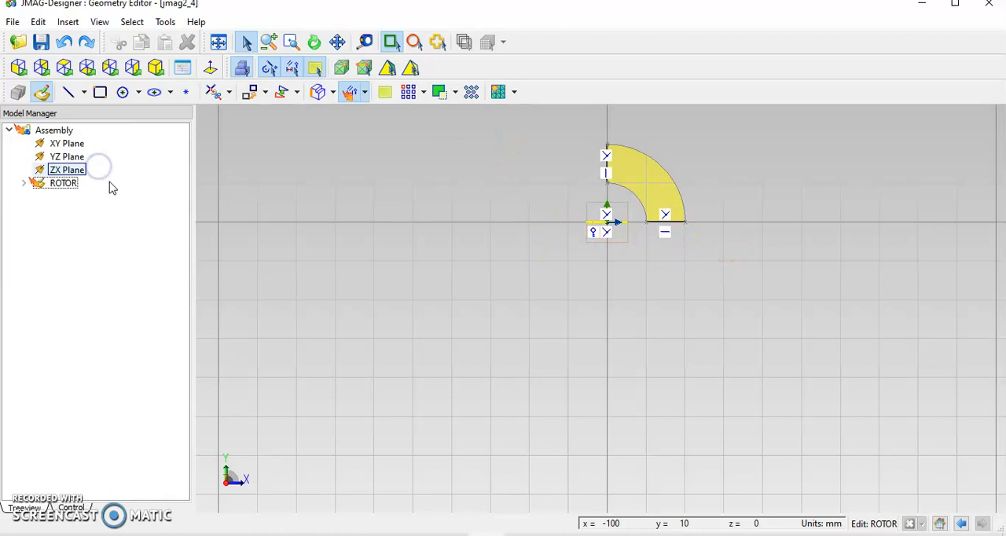
left_click(645, 183)
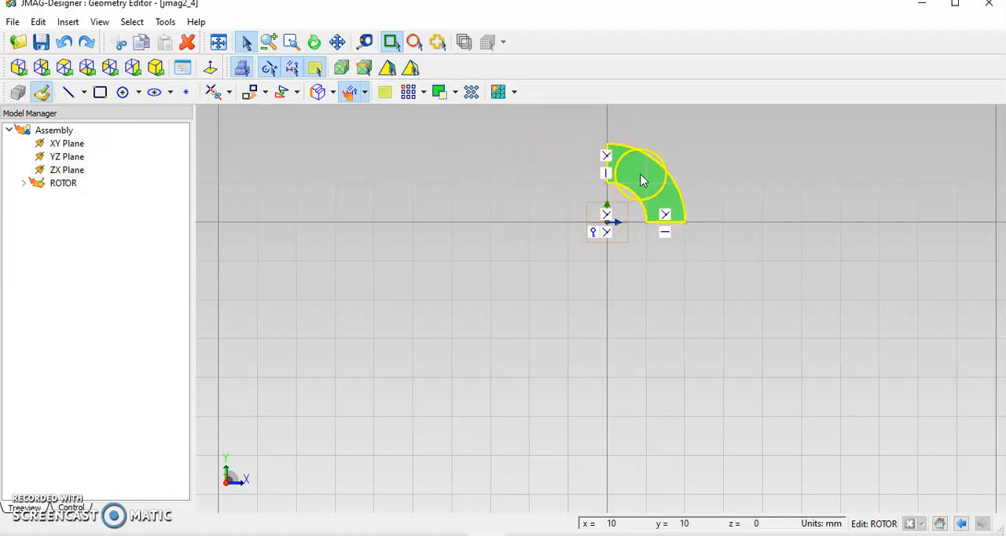
right_click(643, 176)
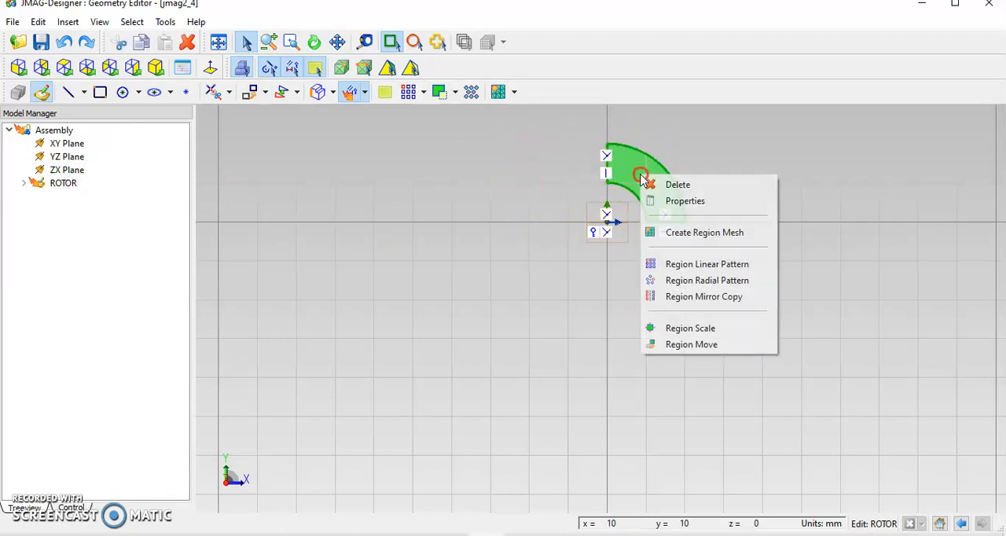
left_click(706, 235)
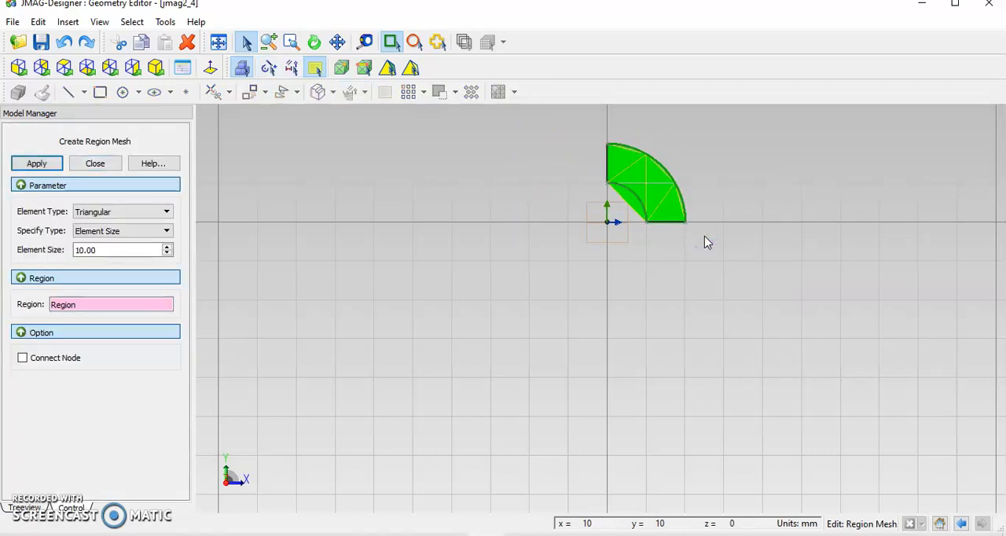
left_click(110, 164)
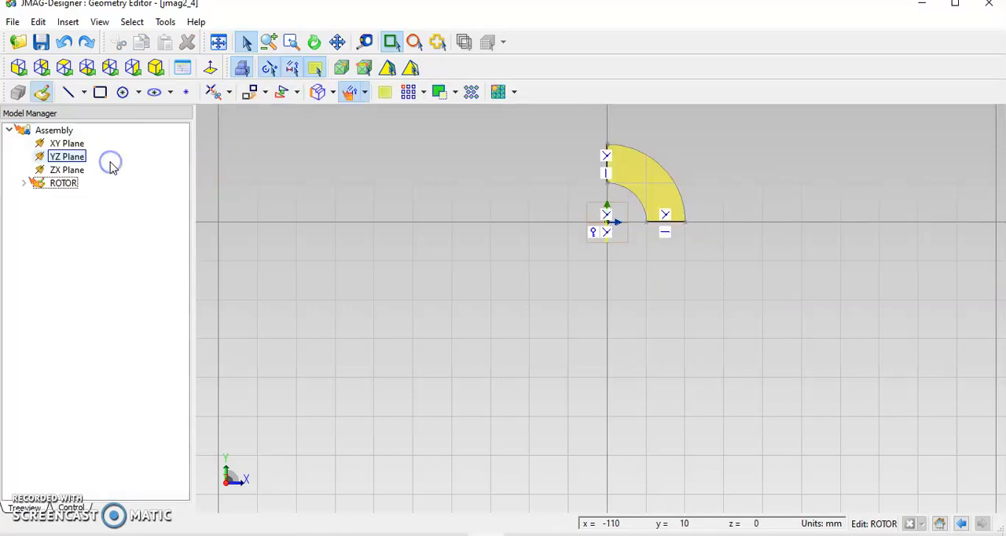
Mirror-copy the quarter-ring region about its vertical edge line with Merge Regions enabled, forming a half ring.
right_click(631, 180)
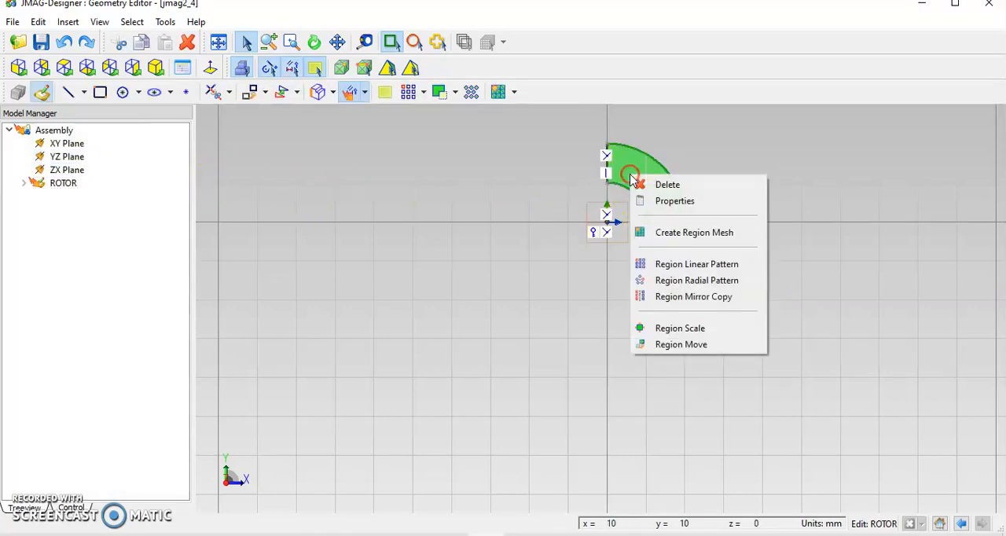
left_click(695, 298)
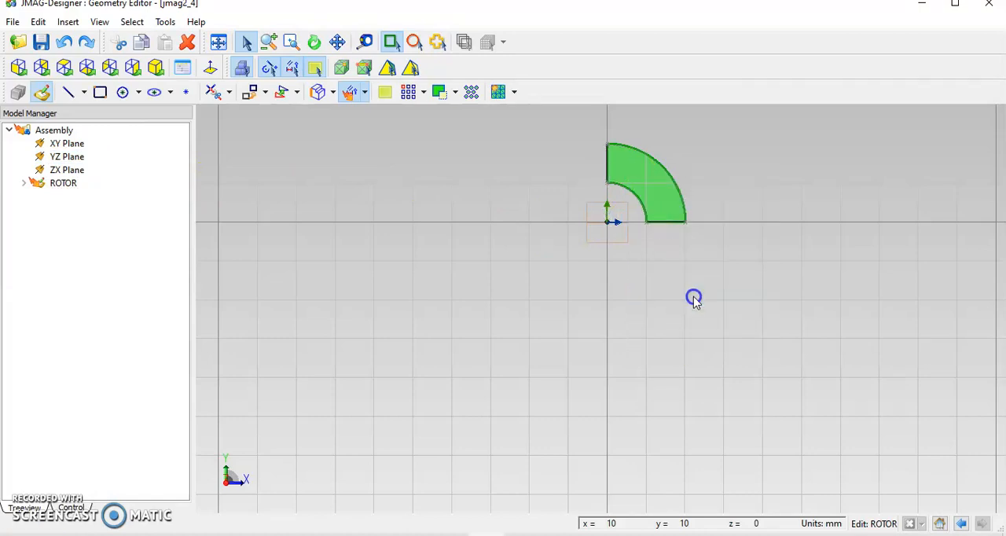
left_click(22, 418)
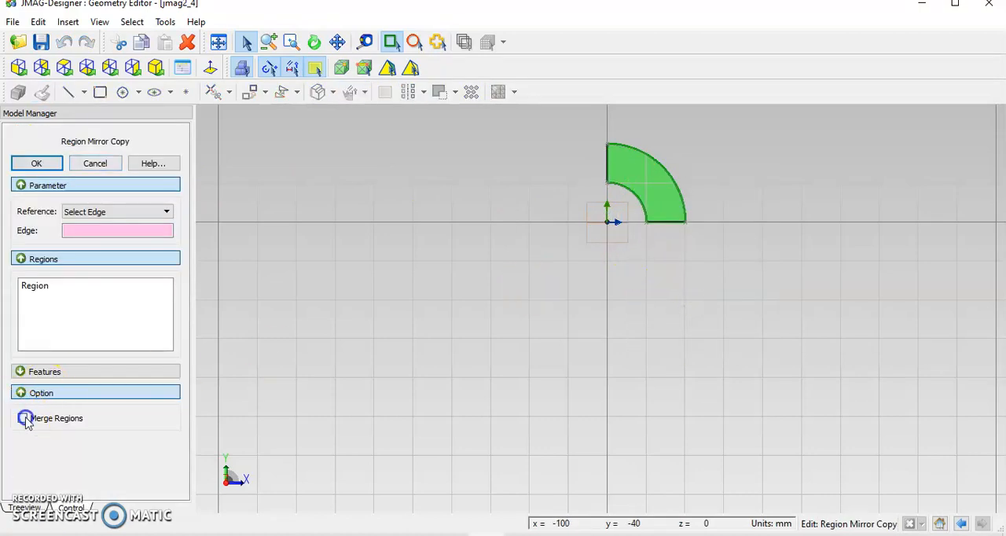
left_click(608, 167)
left_click(38, 162)
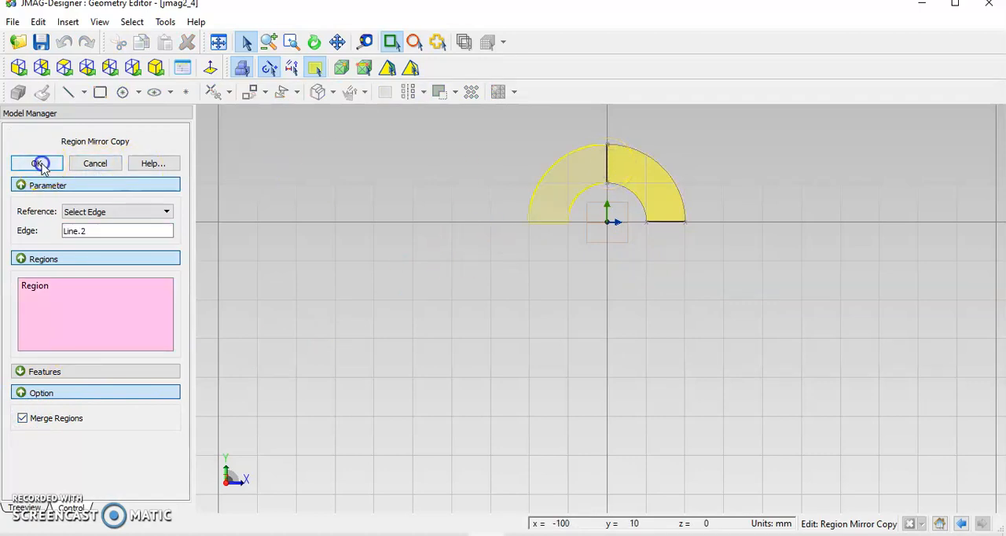
left_click(505, 322)
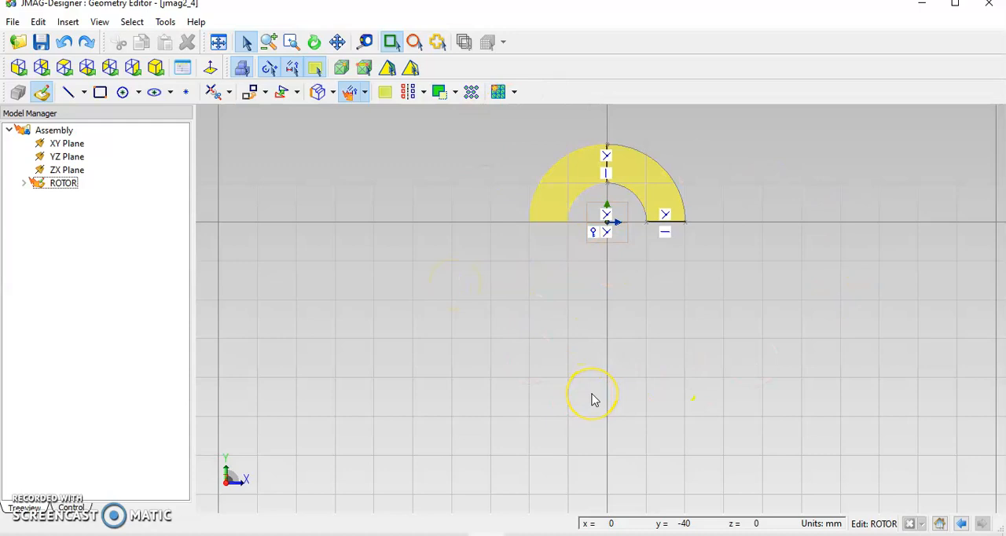
Switch to the JMAG-Designer project window and examine the rotor, permanent magnets, stator and armature coils of the finished jmag2 assembly.
mouse_move(453, 534)
left_click(467, 496)
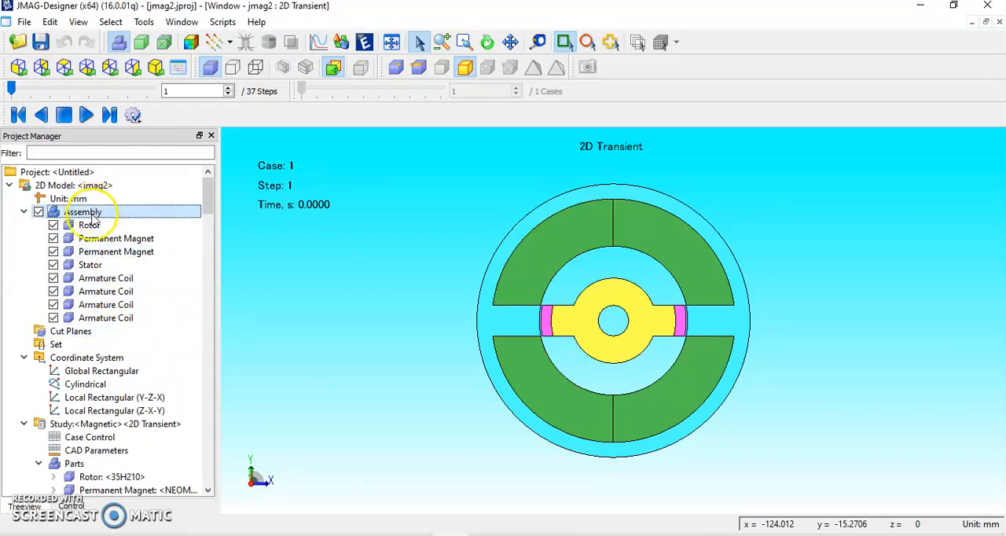
left_click(89, 225)
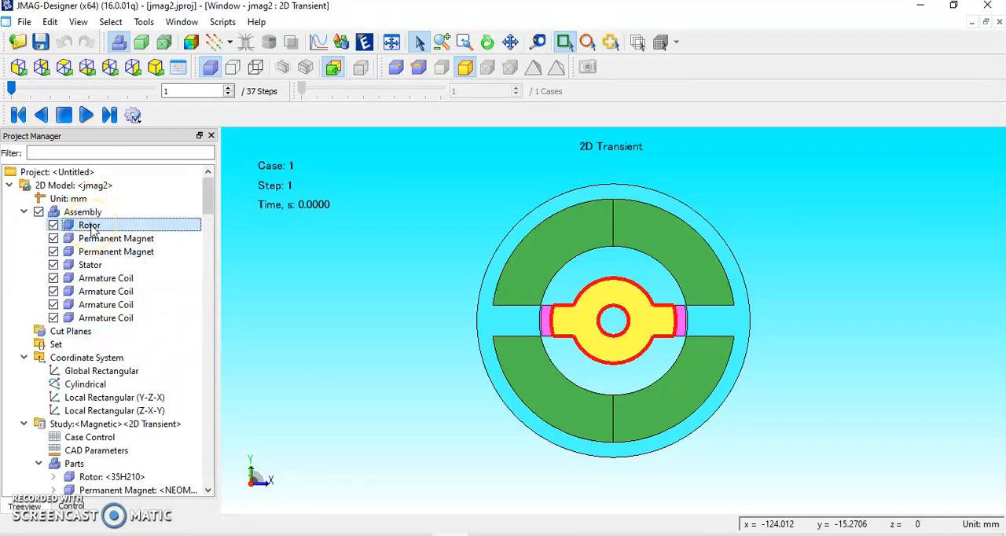
left_click(108, 239)
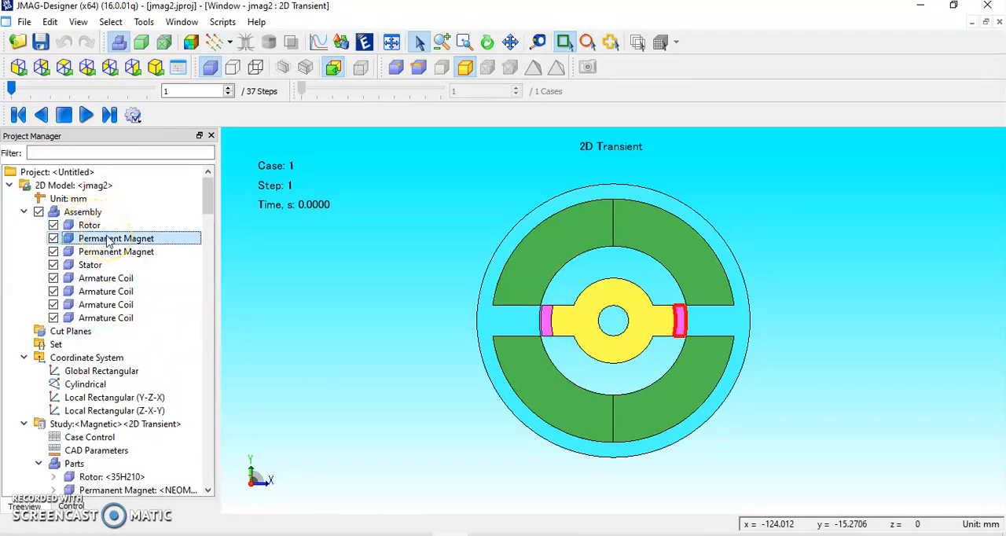
left_click(111, 253)
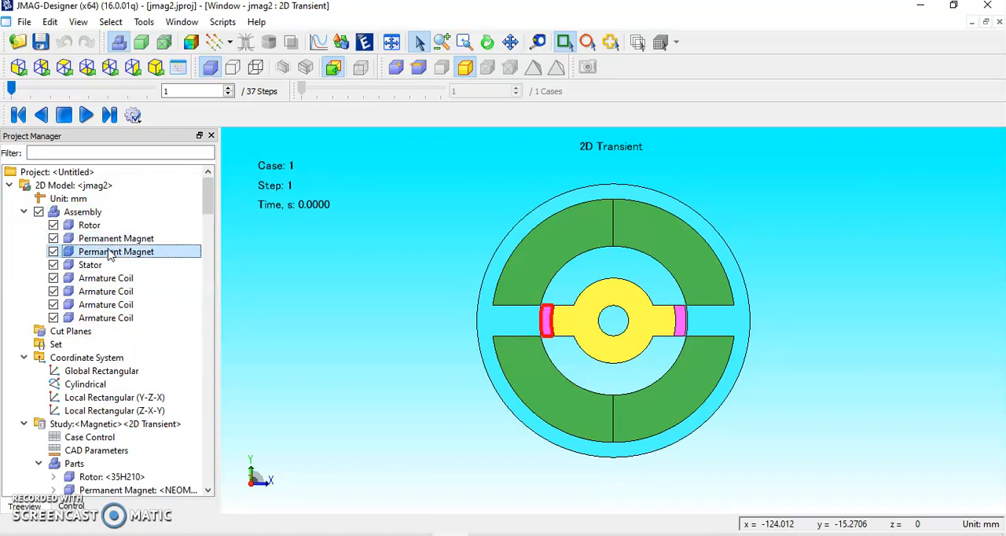
left_click(110, 240)
left_click(107, 227)
left_click(111, 239)
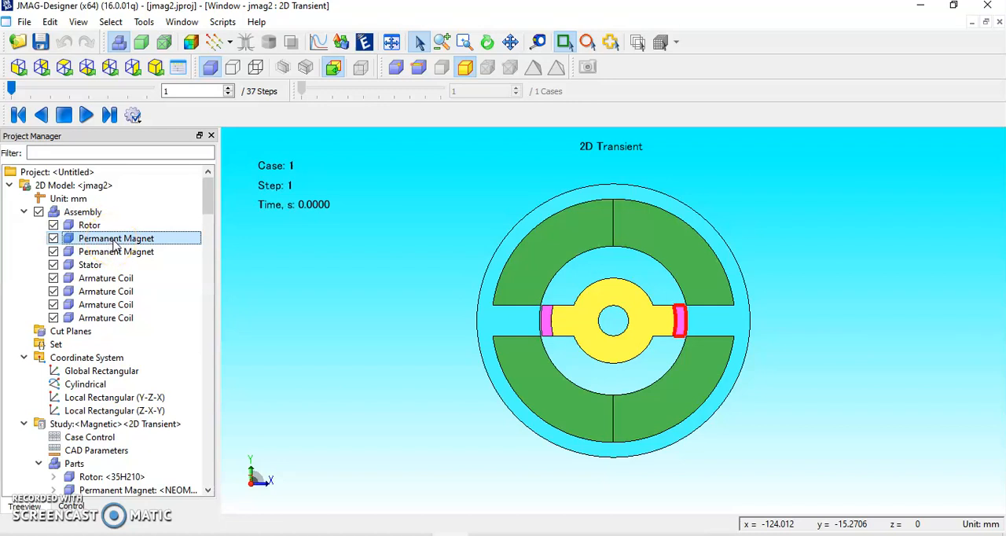
left_click(114, 251)
left_click(103, 266)
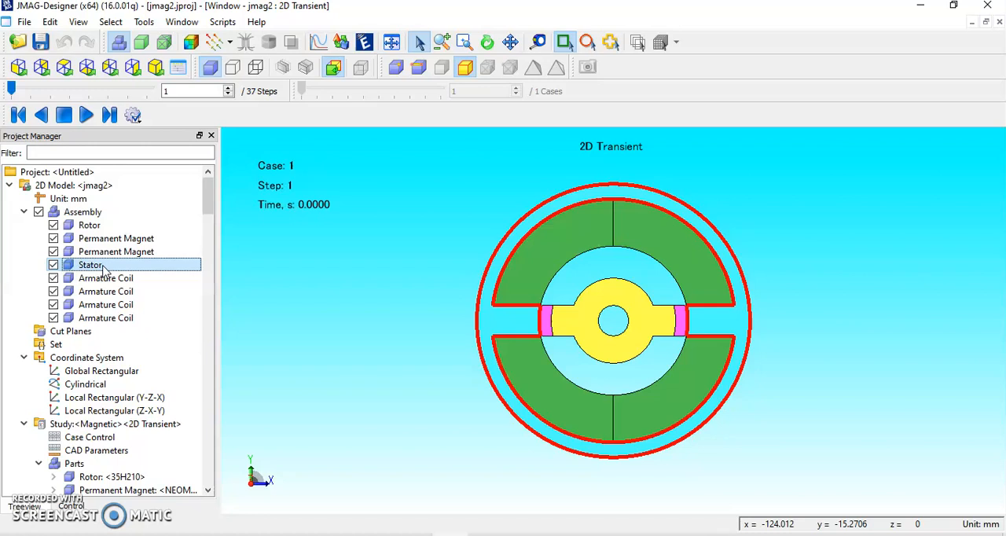
left_click(107, 279)
left_click(112, 291)
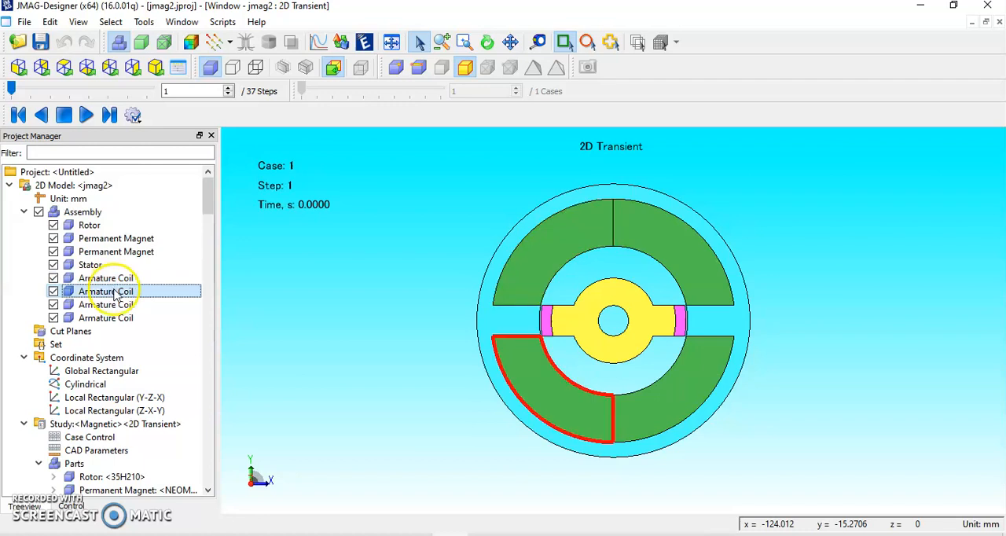
left_click(112, 305)
left_click(114, 317)
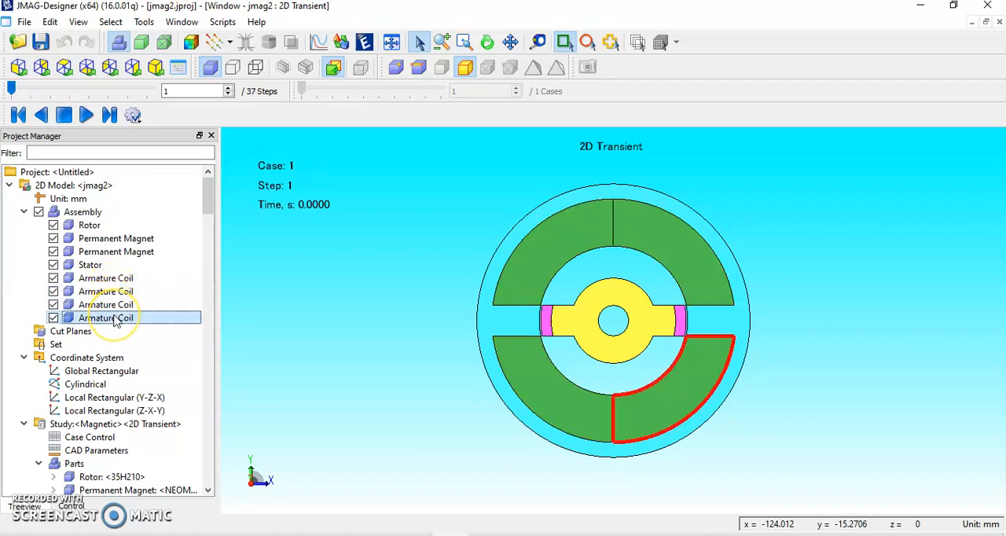
Examine the part list of the 2D Transient magnetic study, checking which region the armature coil entries cover.
scroll(138, 317, "down", 1)
left_click(142, 317)
scroll(146, 318, "down", 2)
left_click(149, 319)
scroll(149, 322, "down", 3)
left_click(152, 321)
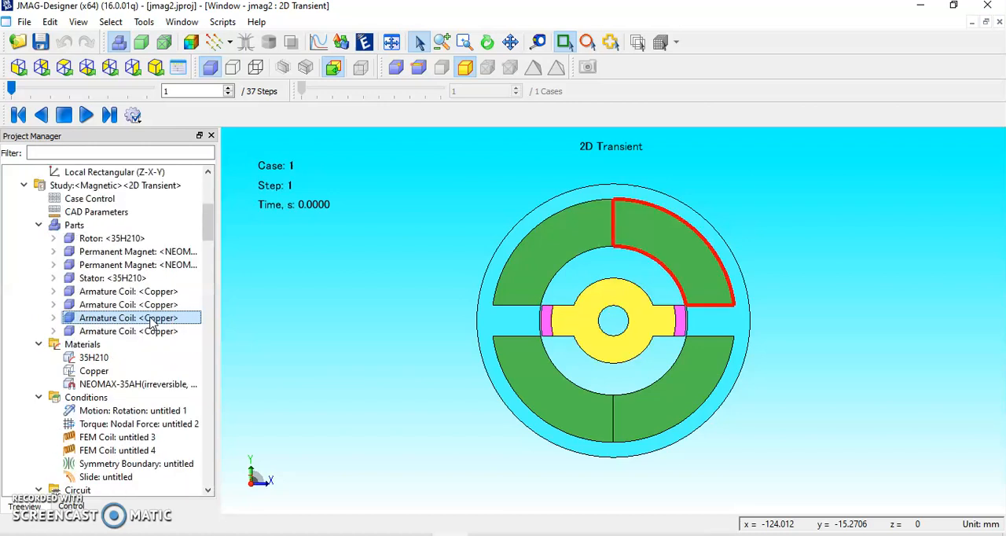
left_click(154, 305)
left_click(118, 238)
left_click(114, 171)
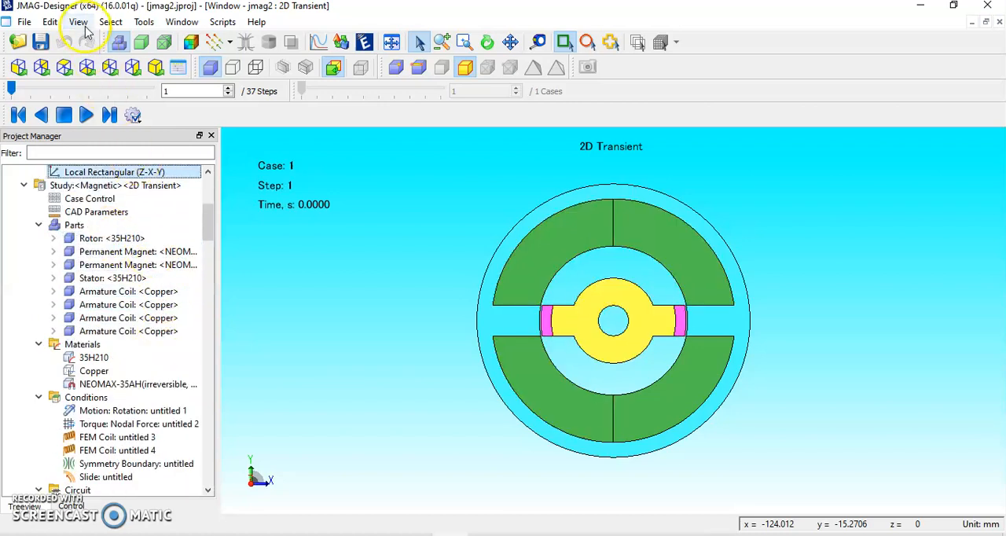
Show the Toolbox with its materials library.
left_click(143, 22)
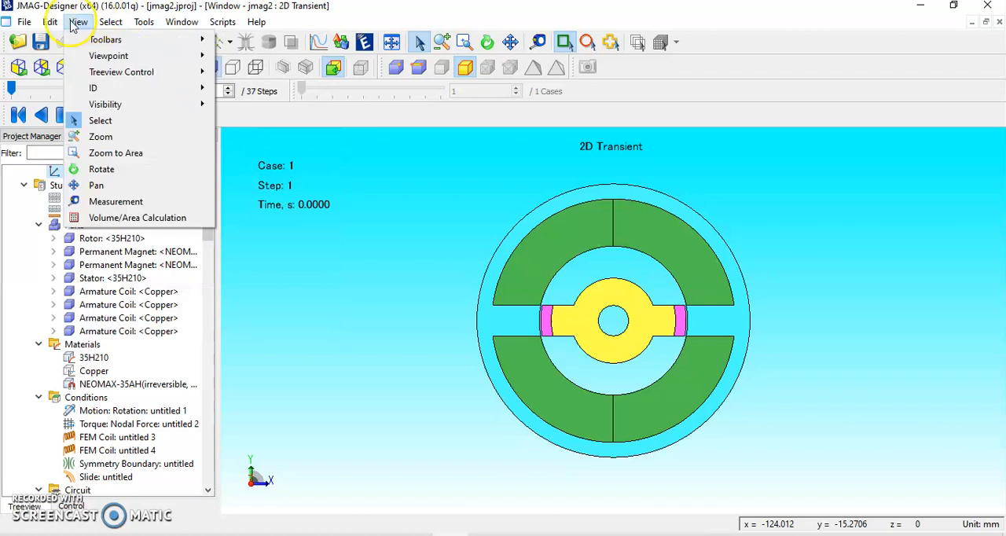
mouse_move(99, 40)
left_click(242, 56)
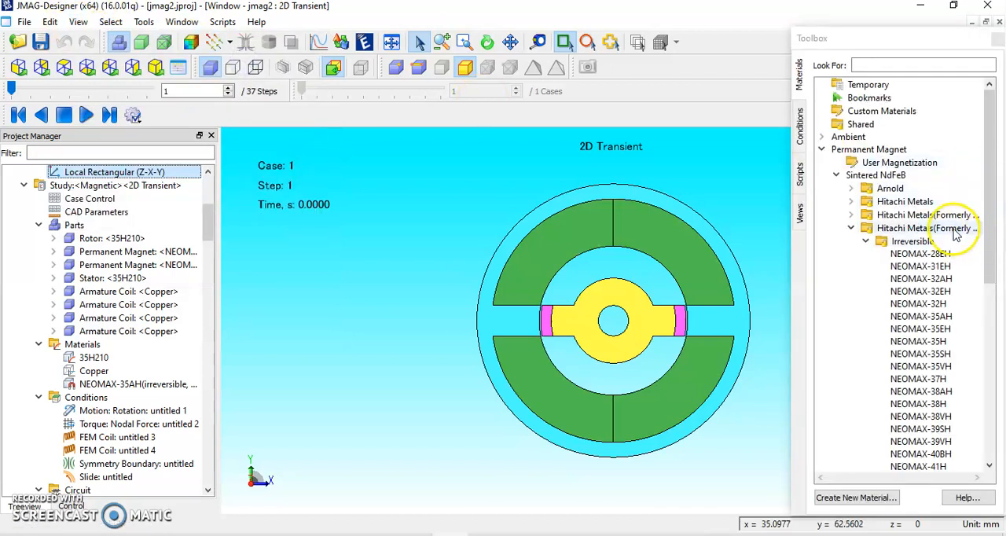
Examine the material assigned to each rotor, permanent magnet, stator and armature coil part, widening the project tree to read the full names.
left_click(119, 239)
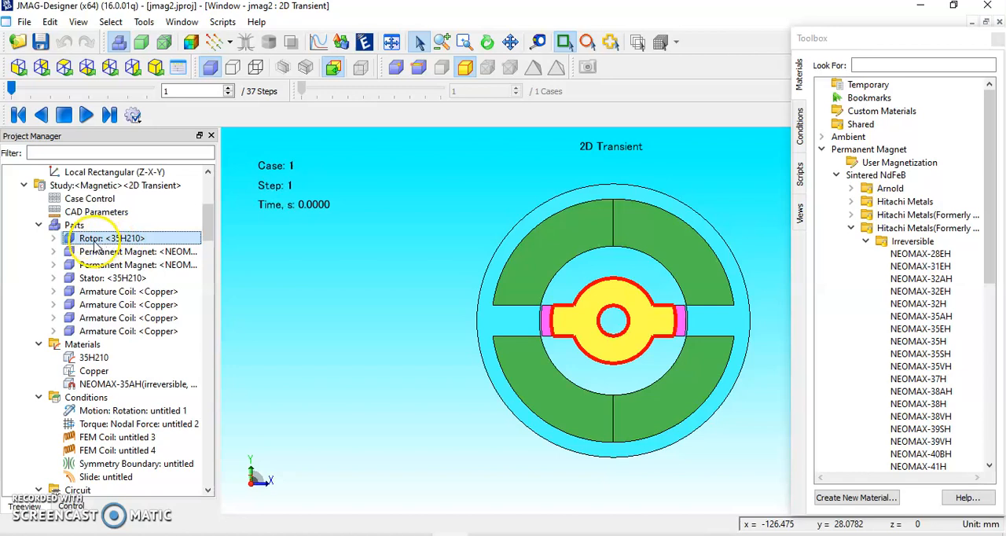
left_click(154, 252)
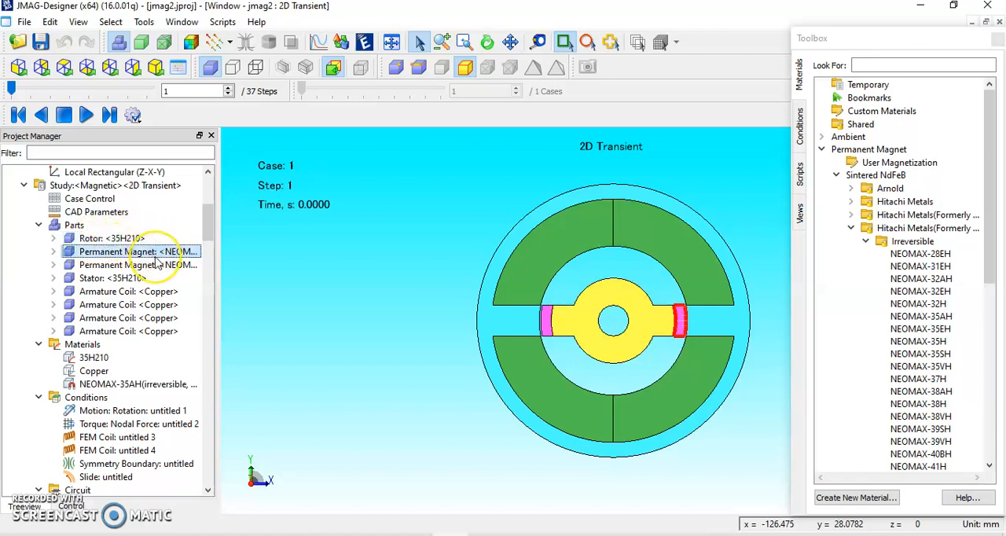
left_click_drag(218, 136, 241, 137)
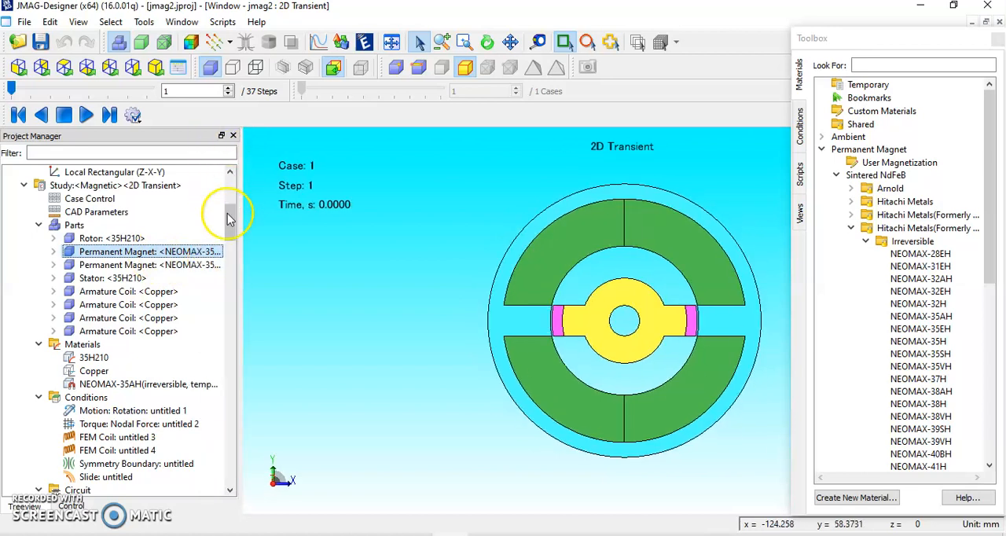
left_click(176, 267)
left_click(114, 281)
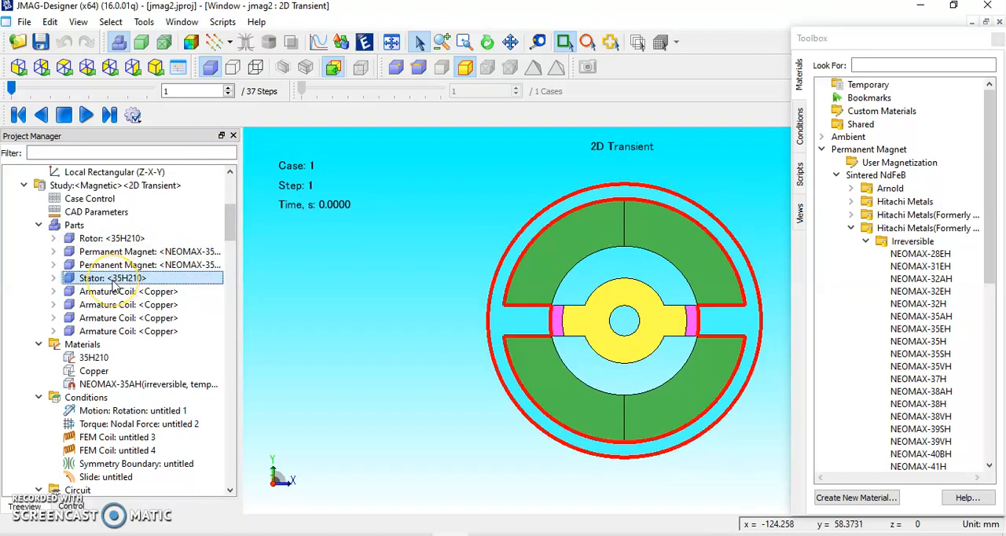
left_click(123, 239)
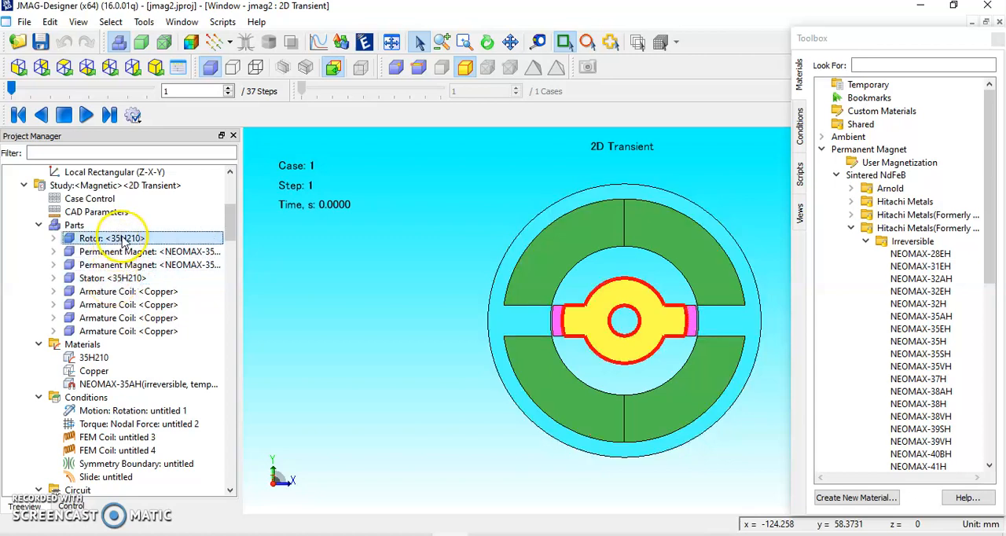
left_click(153, 294)
left_click(152, 306)
left_click(152, 318)
left_click(152, 332)
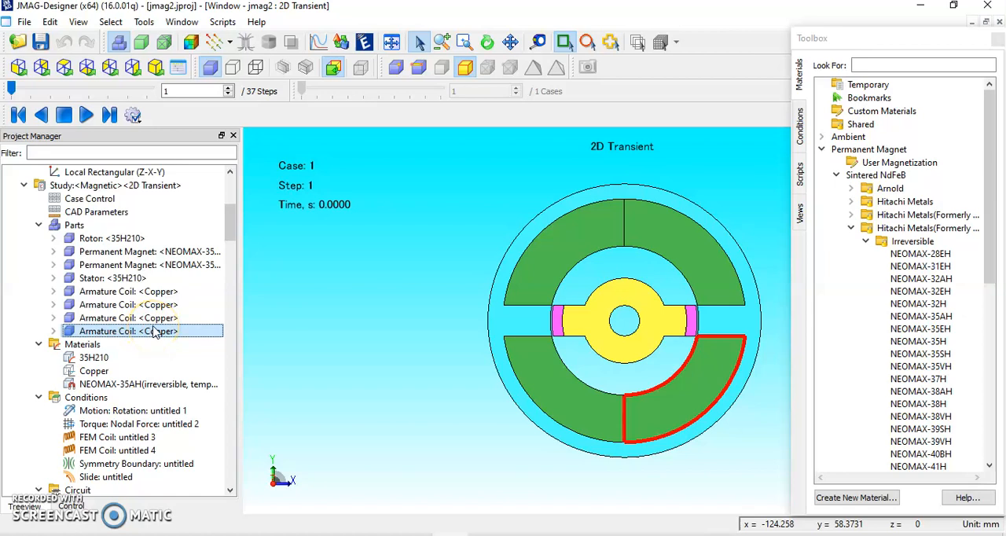
Open the settings of the FEM Coil condition untitled 3 in the study.
left_click_drag(229, 222, 229, 238)
left_click(126, 305)
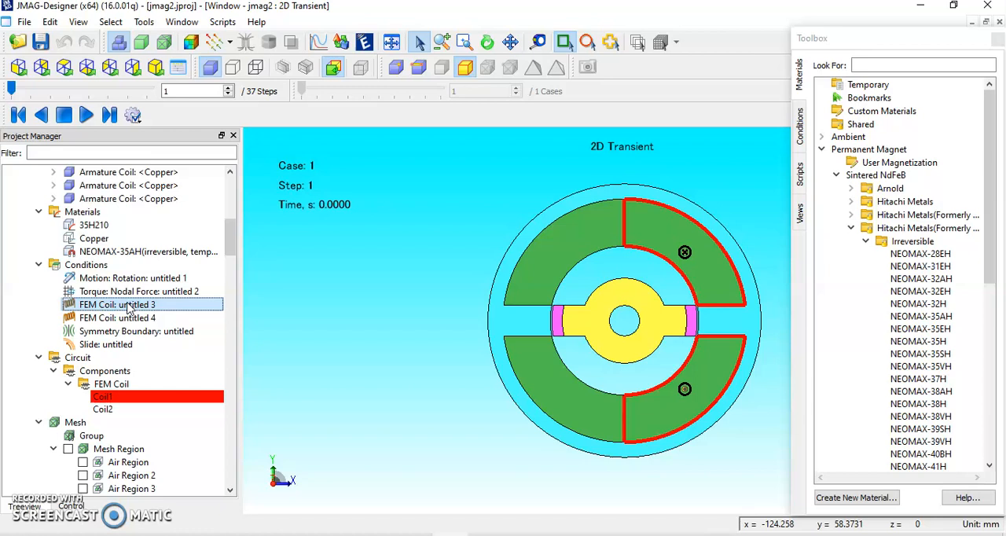
double_click(128, 307)
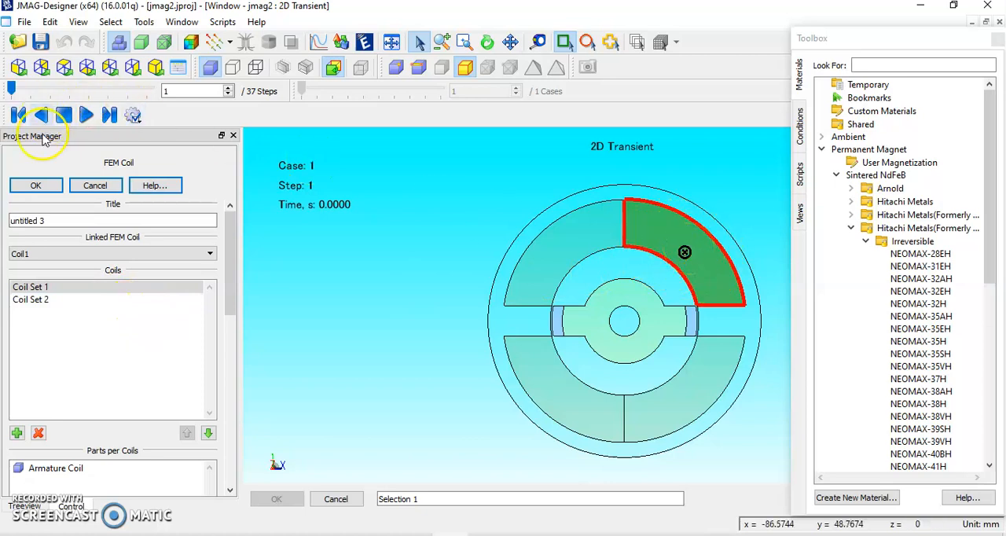
Leave the coil condition settings, then inspect the turns and resistance properties of Coil1 and Coil2 in the study's circuit.
left_click(109, 195)
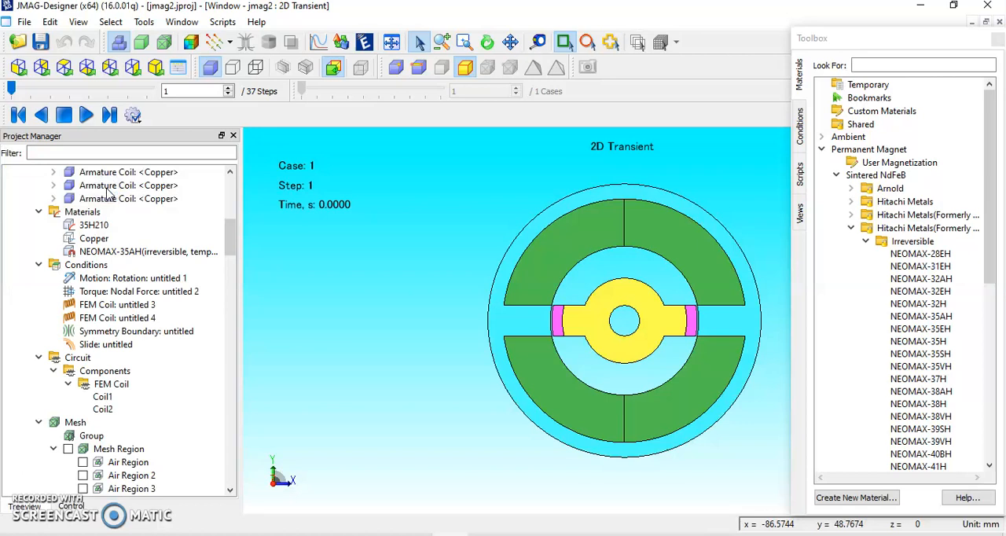
double_click(89, 358)
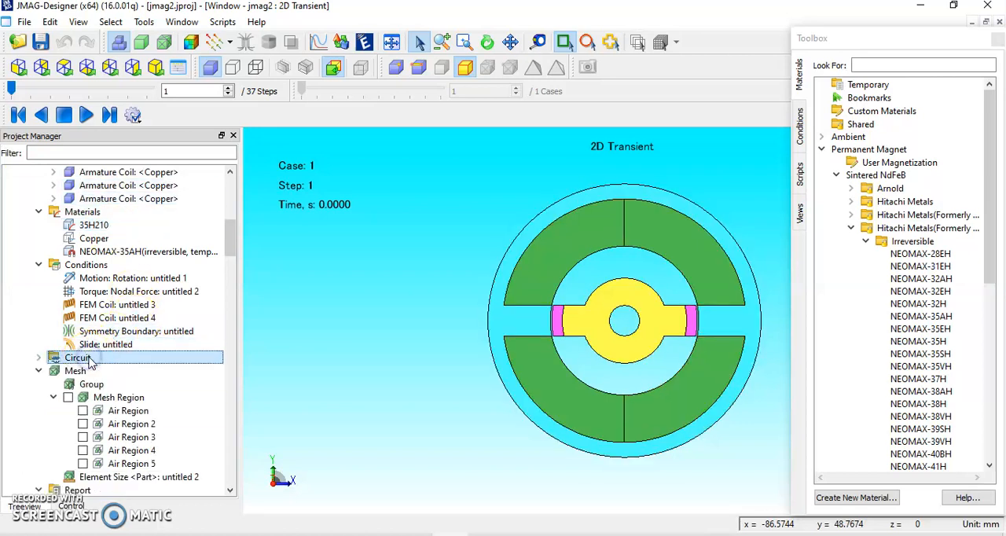
right_click(93, 361)
left_click(128, 371)
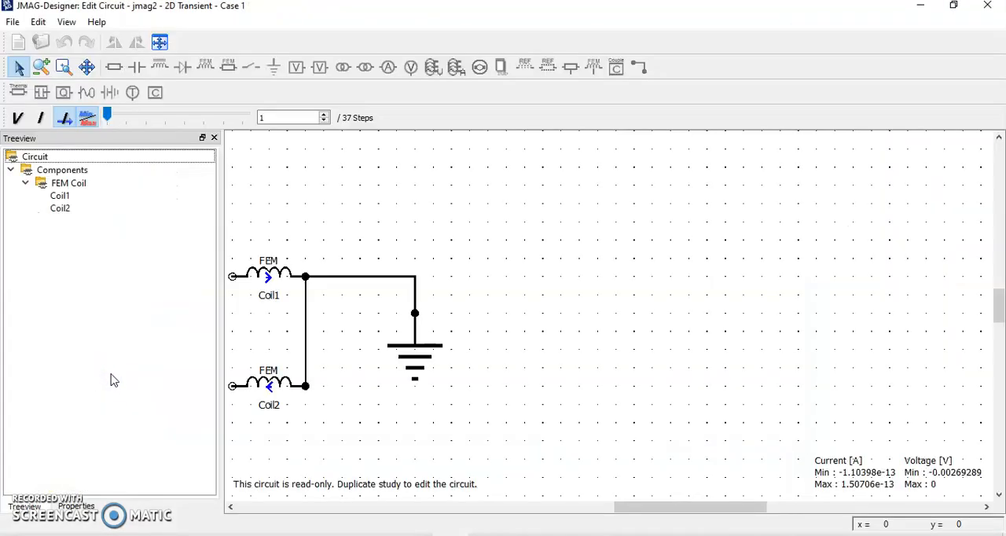
left_click(269, 275)
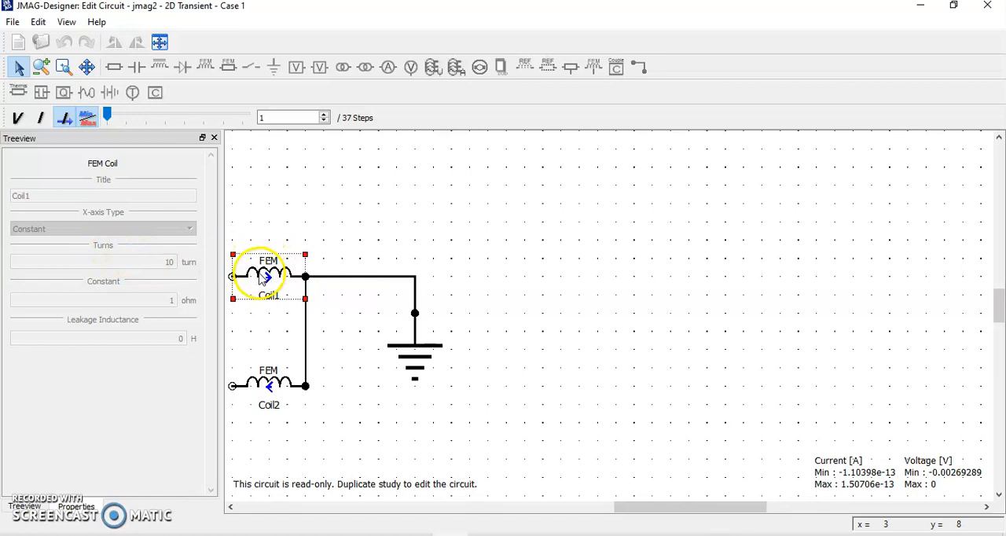
left_click(273, 383)
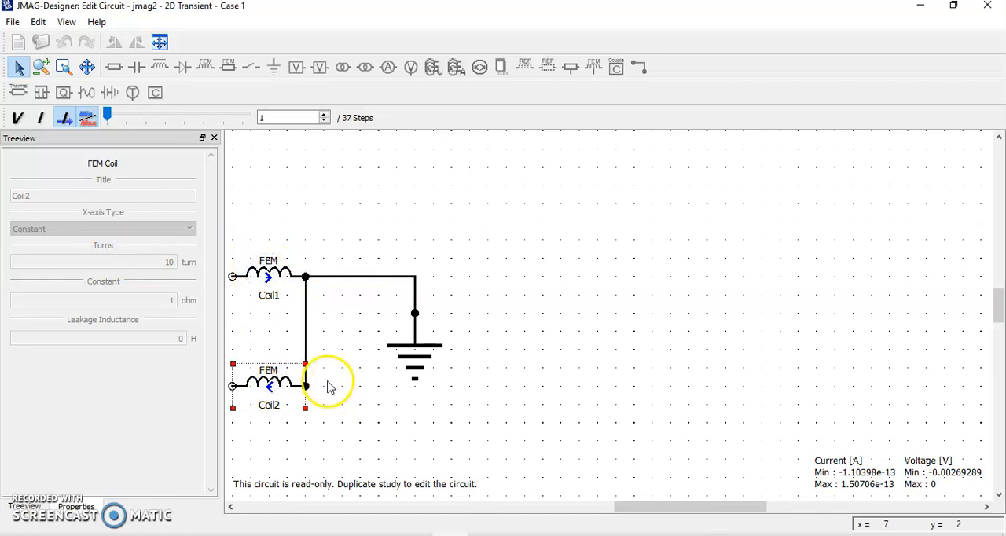
left_click(986, 6)
Try to regenerate the mesh of the 2D Transient study, agreeing to delete the existing results.
left_click(110, 371)
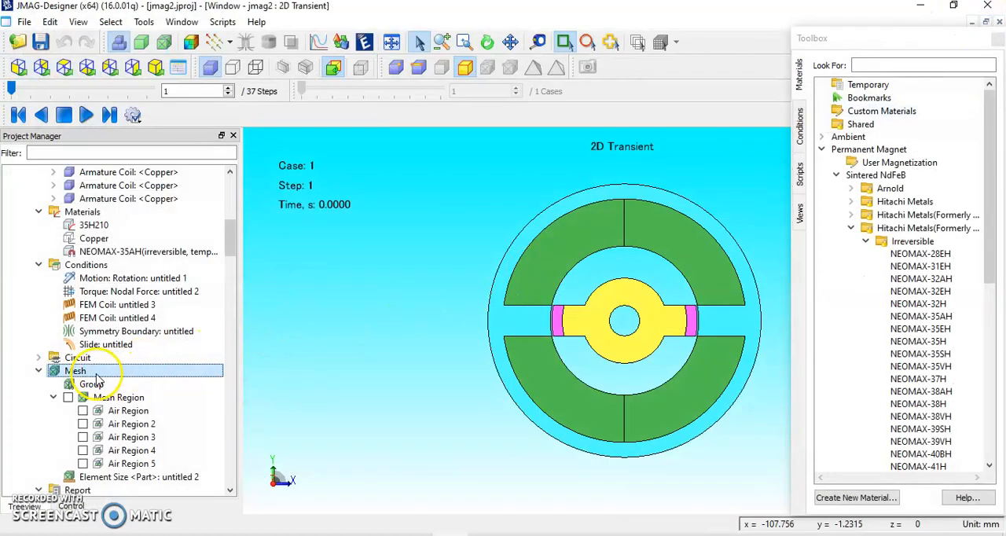
right_click(95, 373)
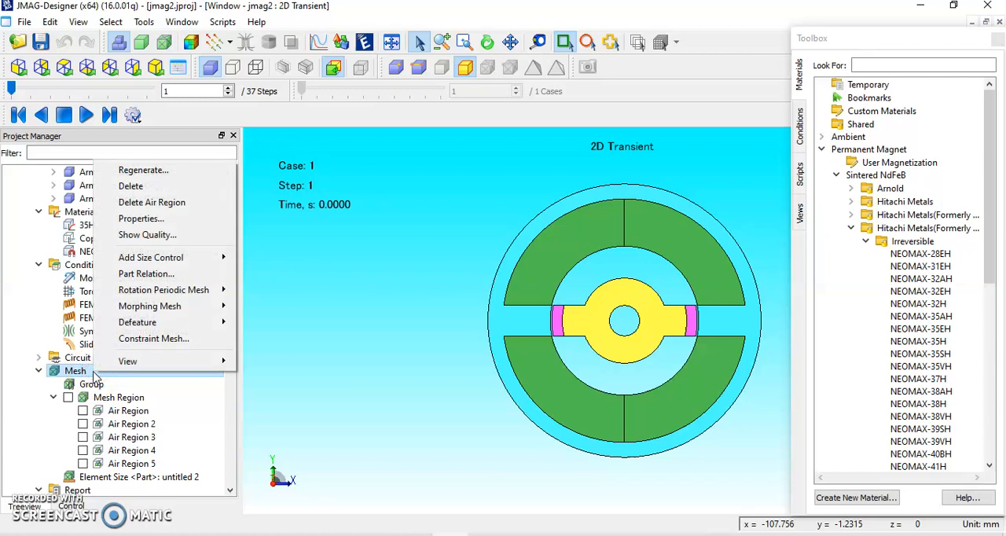
left_click(190, 171)
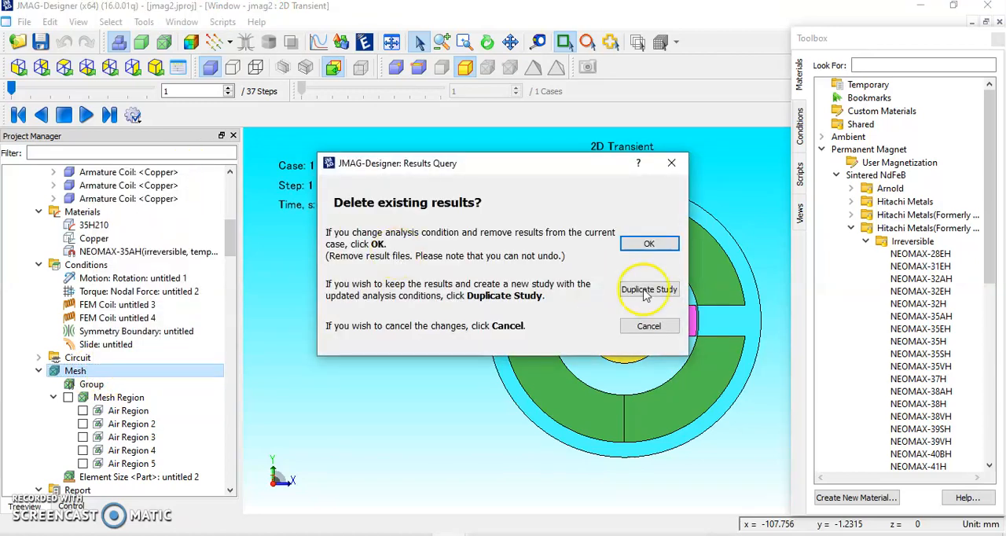
left_click(659, 244)
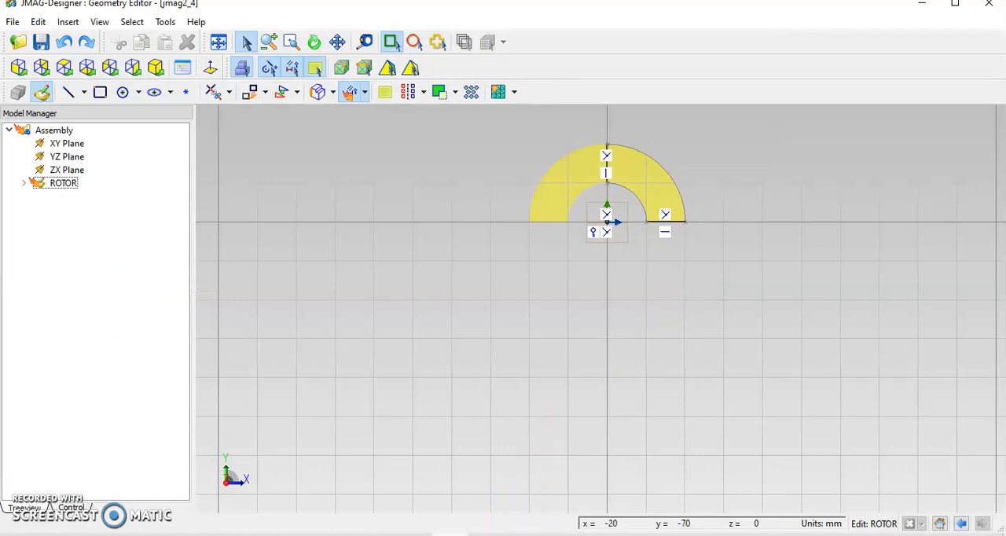
Look through the study's air regions and circuit components, and view the circuit diagram connecting both FEM coils to ground.
mouse_move(449, 534)
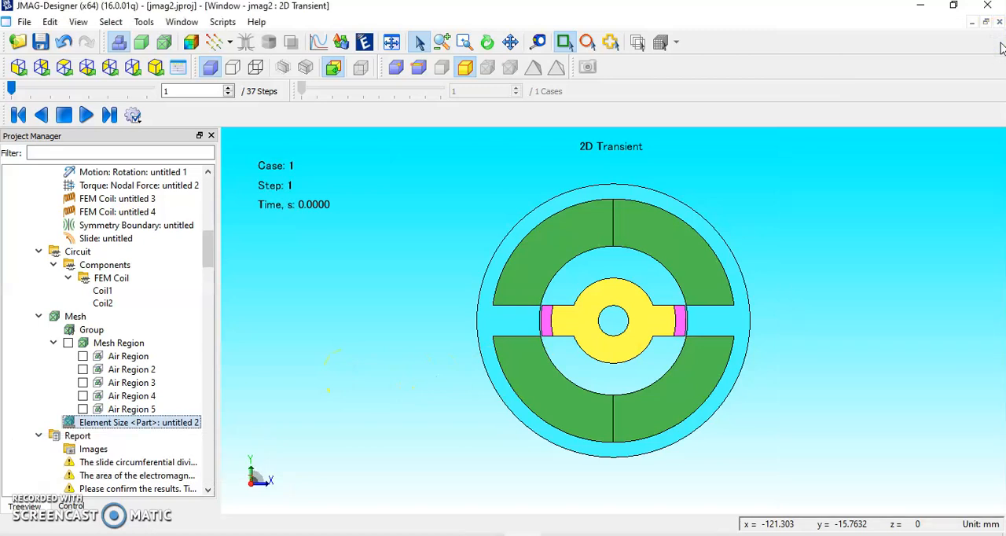
left_click(130, 358)
left_click(131, 369)
left_click(103, 303)
left_click(106, 265)
left_click(108, 253)
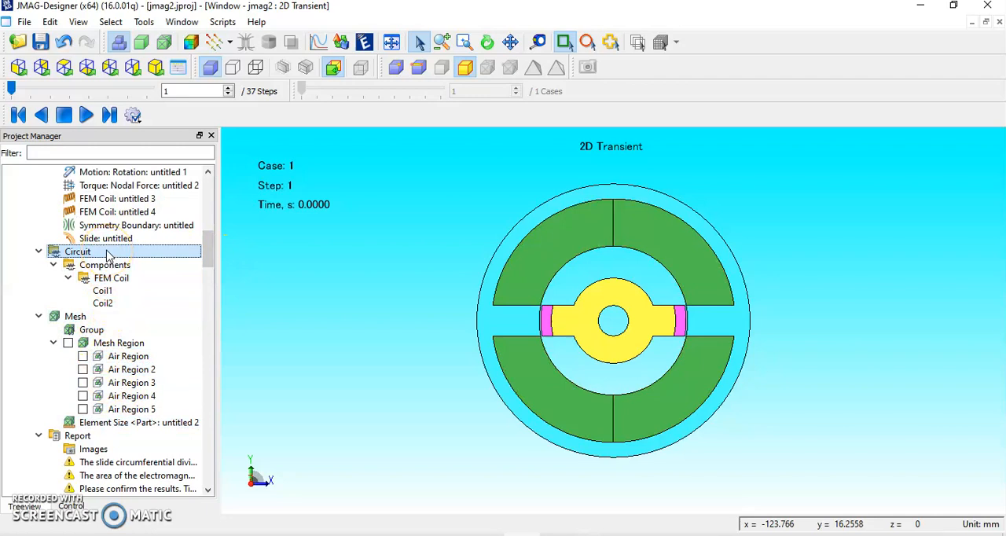
right_click(108, 254)
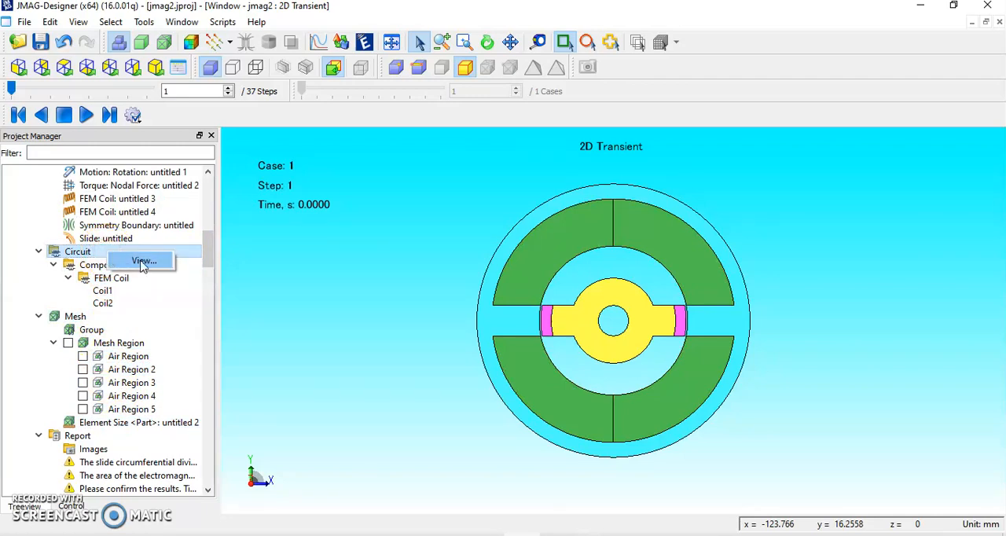
left_click(141, 260)
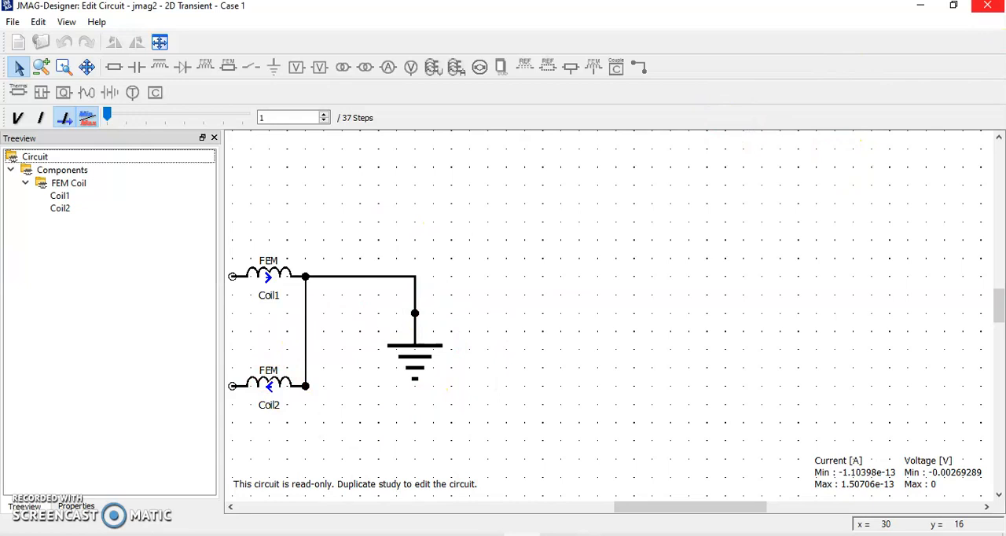
left_click(987, 5)
Regenerate the mesh of the 2D Transient study, deleting the existing results, and dismiss the mesh report.
left_click(88, 317)
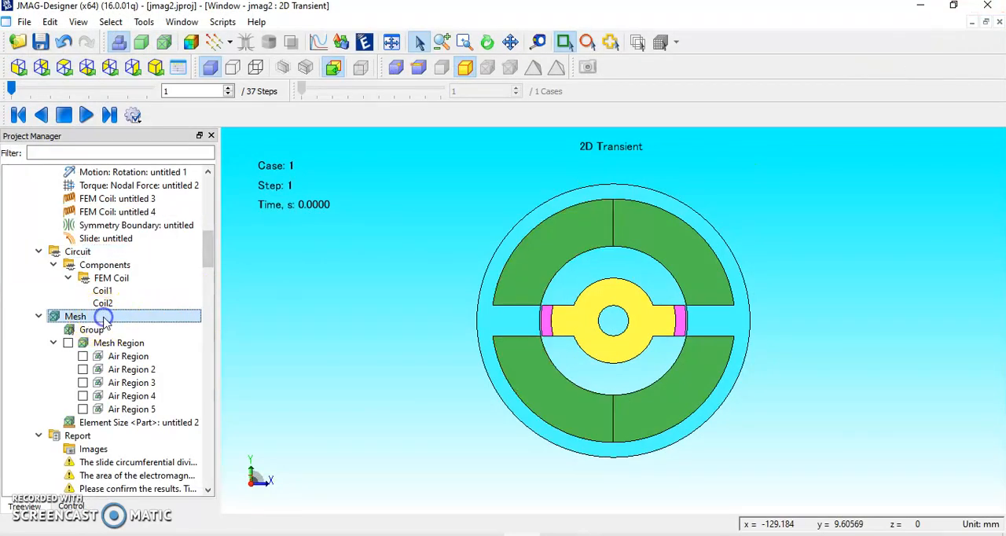
right_click(124, 318)
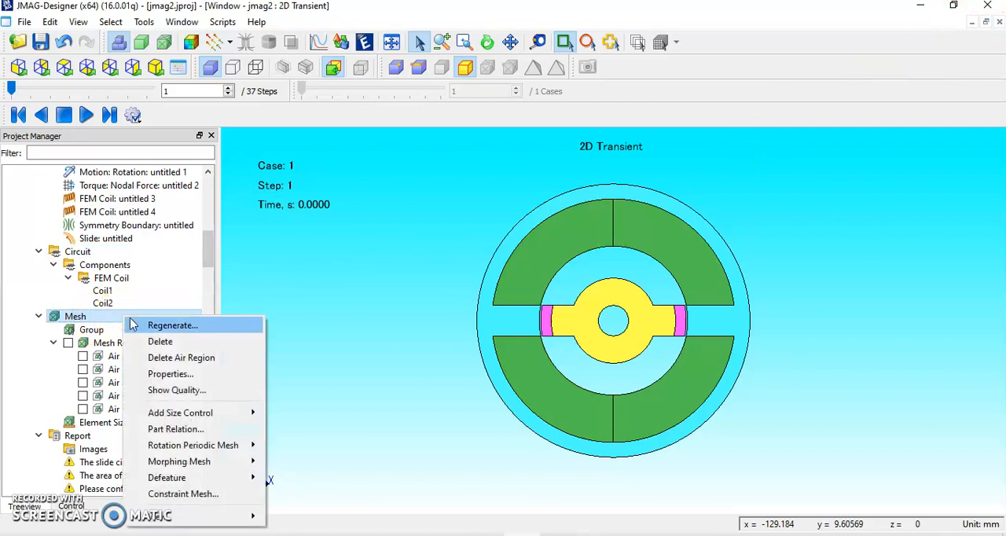
left_click(171, 326)
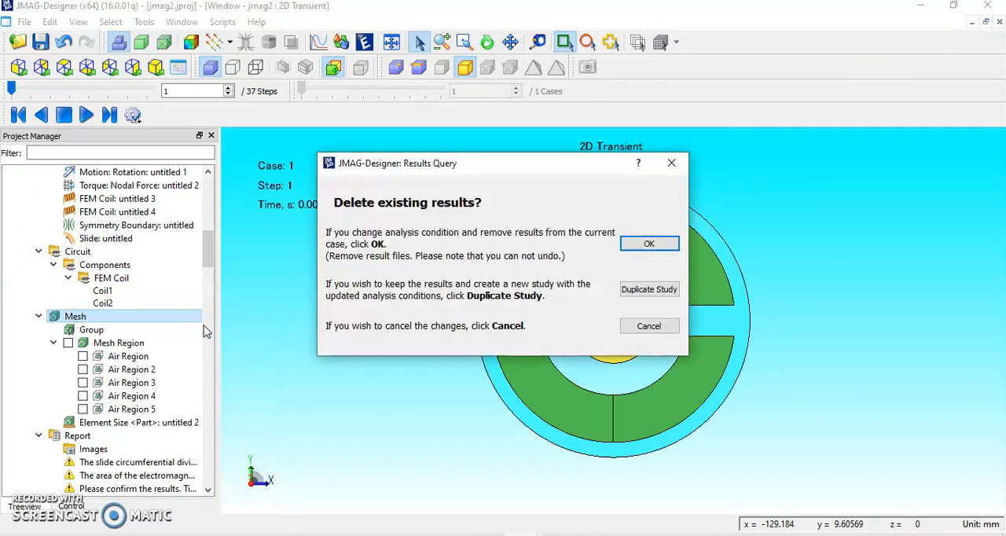
left_click(649, 244)
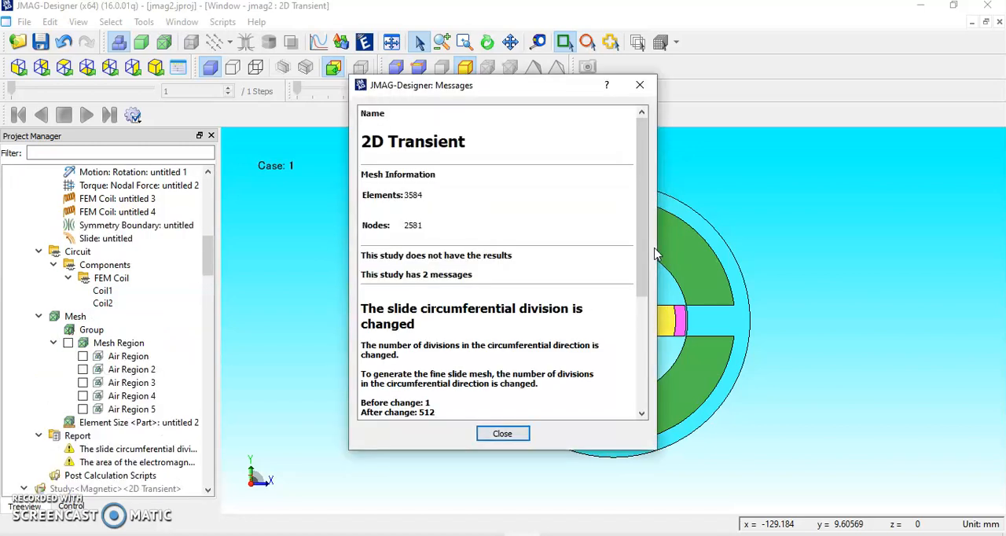
left_click(503, 434)
Run the active case of the 2D Transient magnetic study and dismiss the calculation report.
left_click_drag(209, 260, 210, 213)
left_click(155, 280)
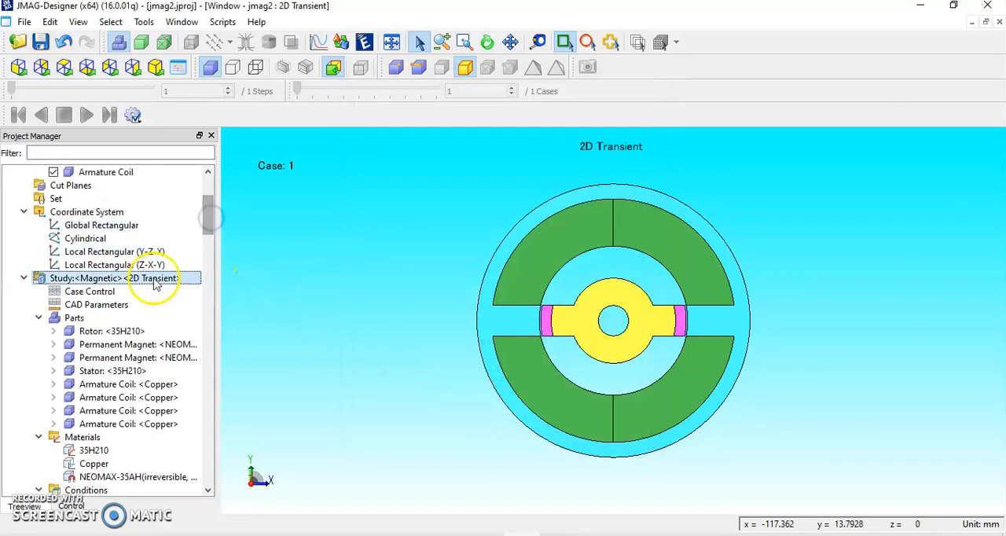
right_click(155, 284)
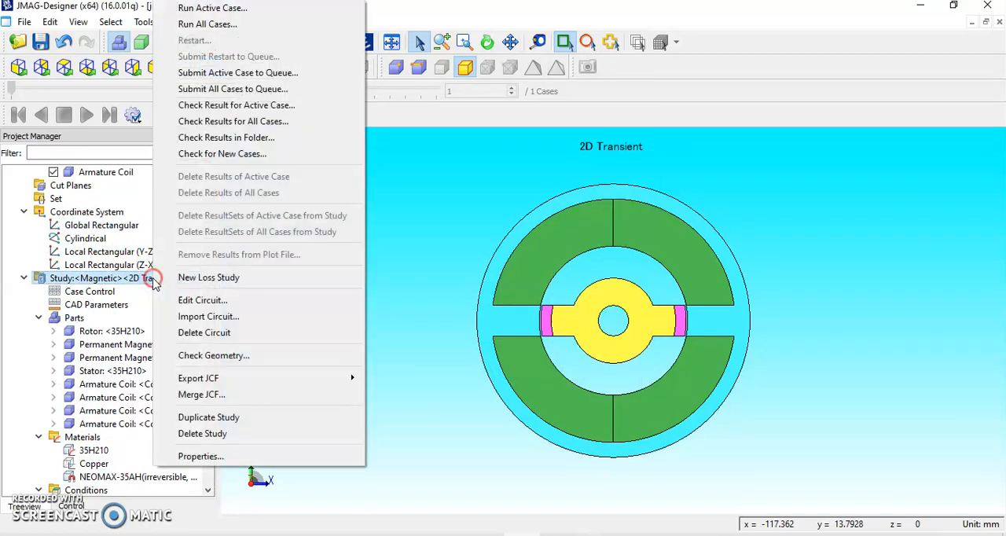
left_click(268, 10)
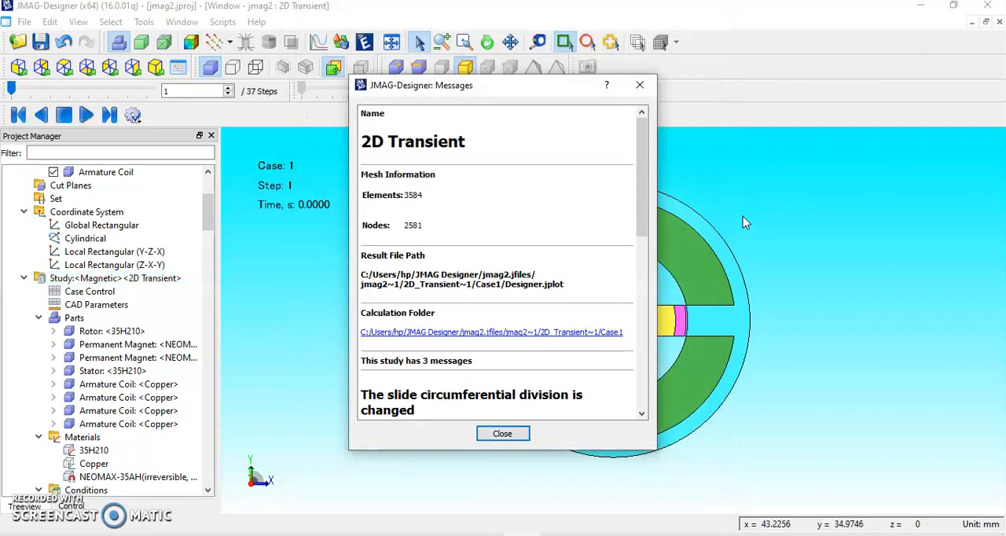
left_click(501, 434)
Create a shaded Magnetic Flux Density contour plot with the Purple-Red gradient and display the contours on the motor model.
left_click(198, 212)
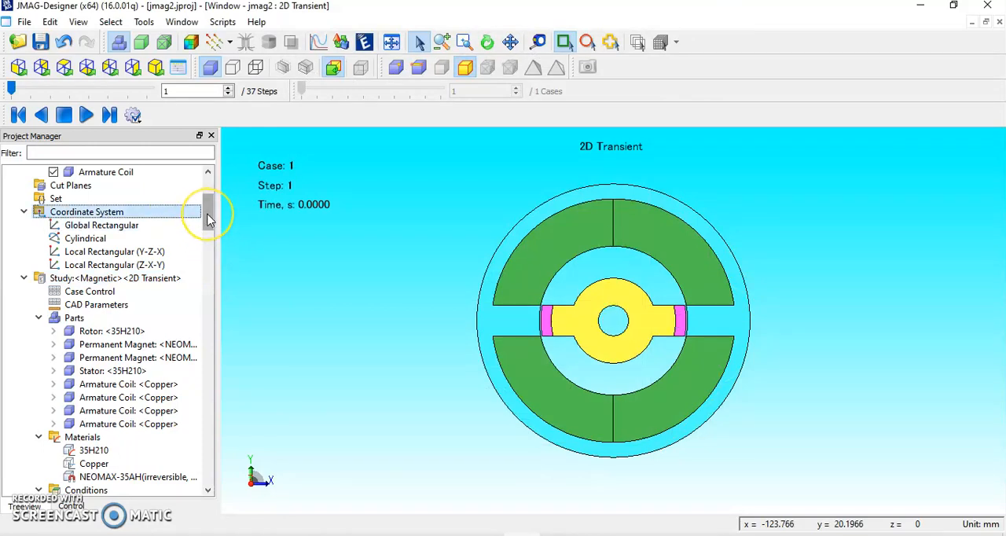
left_click_drag(208, 220, 210, 280)
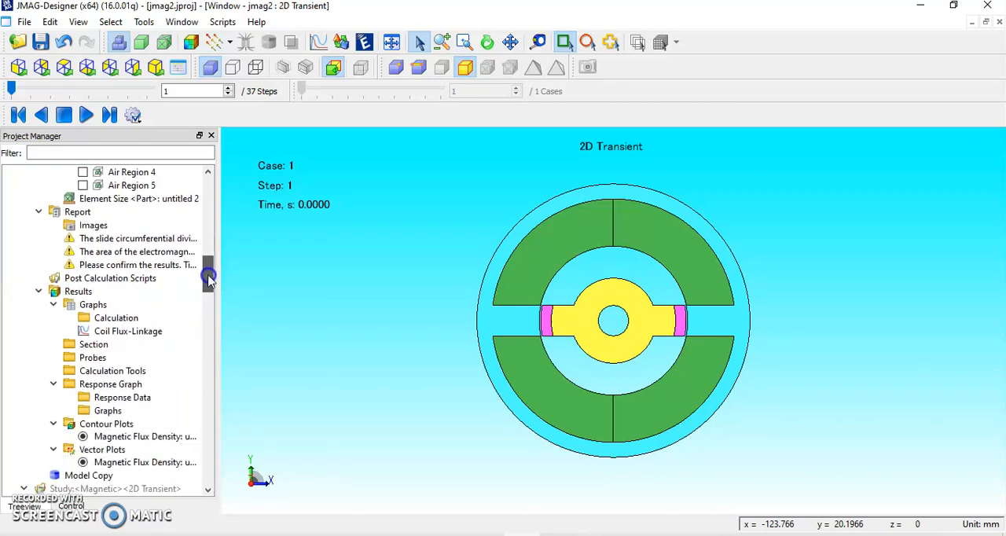
left_click(149, 293)
right_click(128, 296)
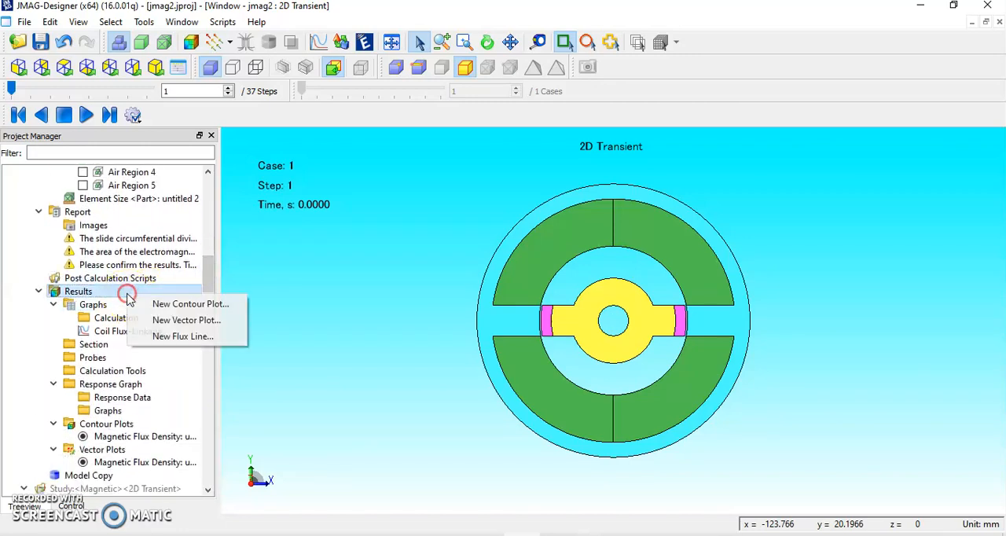
left_click(229, 307)
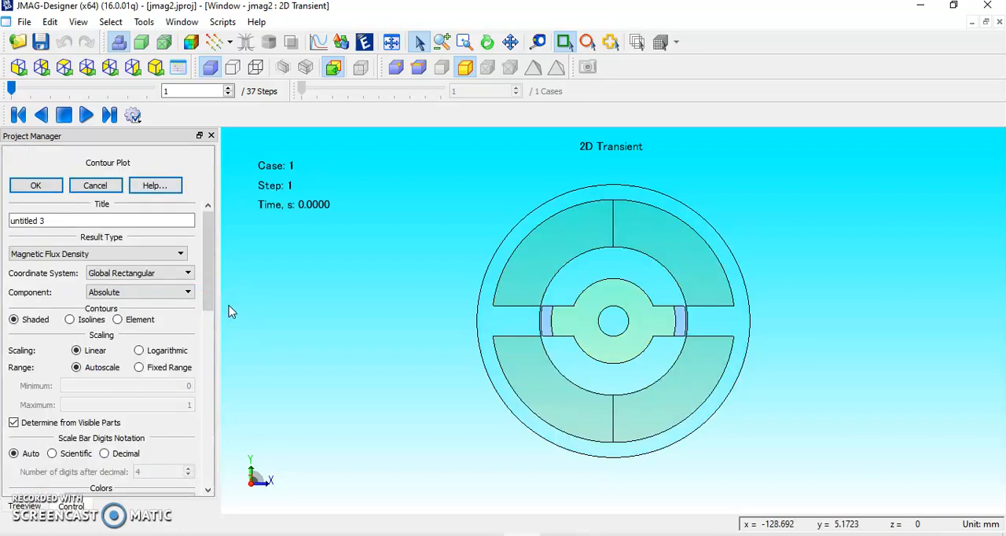
left_click(143, 254)
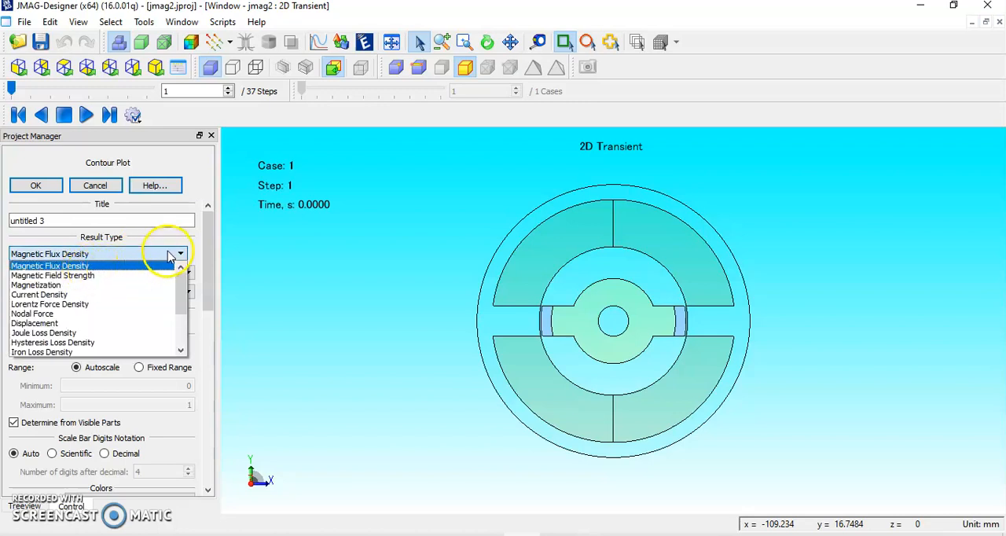
left_click(168, 255)
scroll(157, 370, "down", 3)
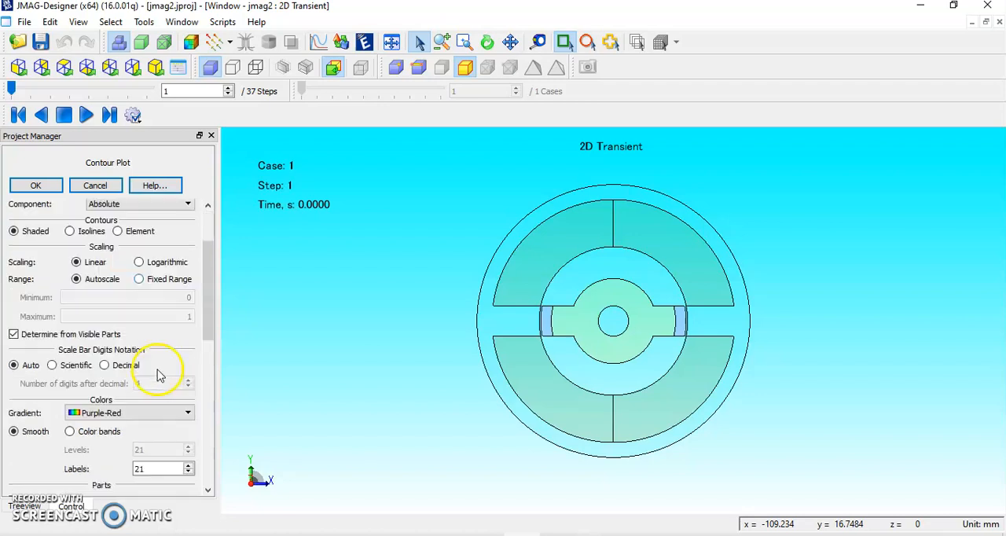
left_click(114, 369)
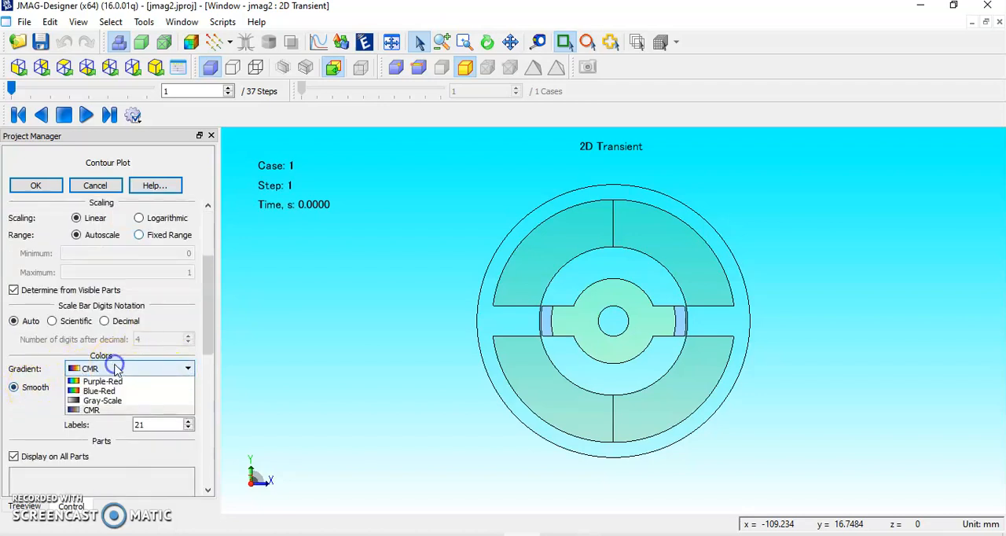
left_click(118, 381)
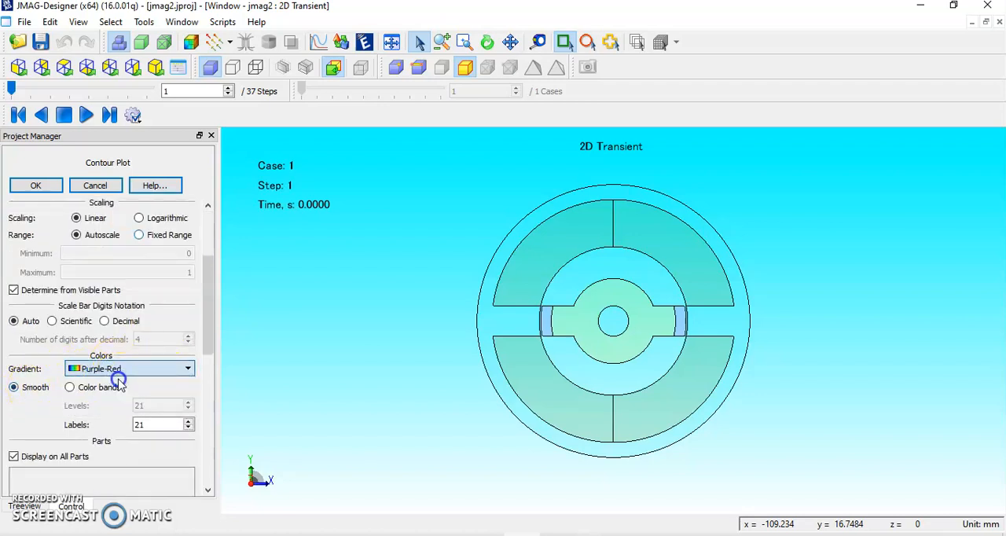
left_click(53, 188)
left_click_drag(206, 282, 202, 224)
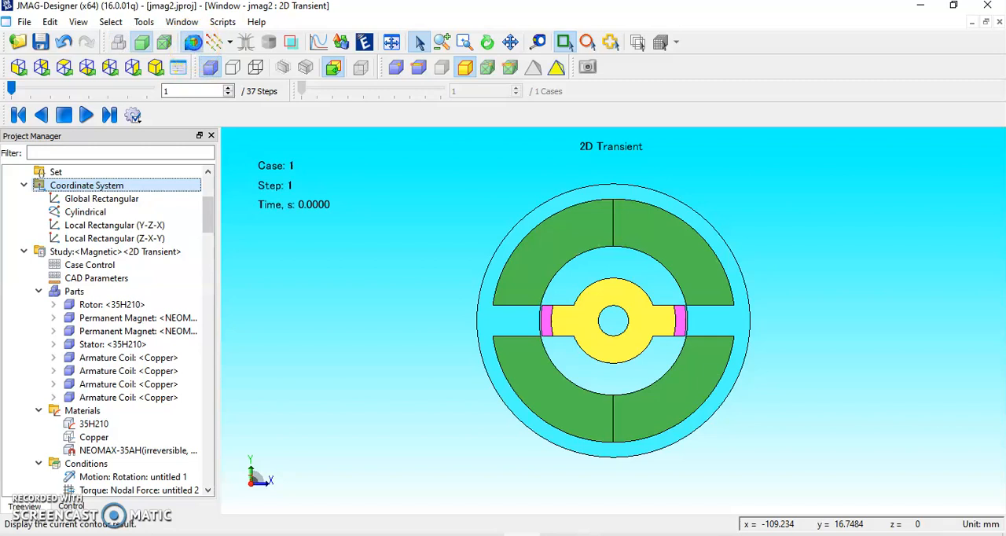
left_click(192, 43)
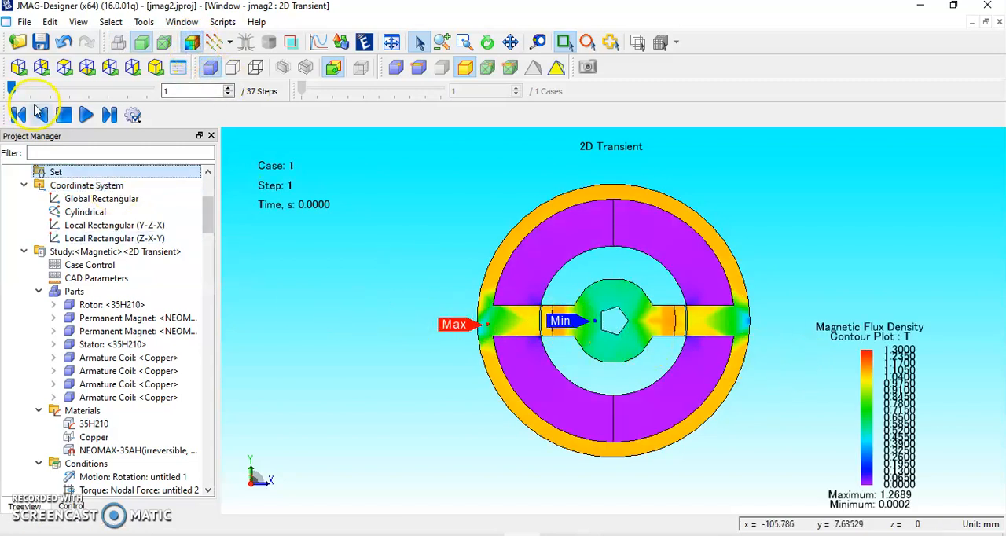
Create a Magnetic Flux Density vector plot for the 2D Transient study with Cone arrows at the element centers.
left_click(142, 358)
left_click_drag(209, 208, 213, 269)
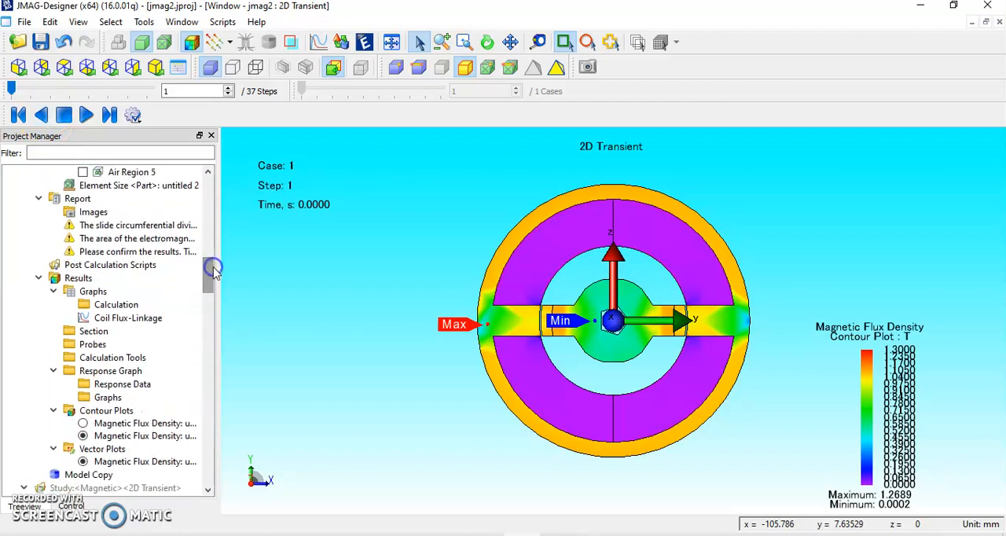
right_click(132, 281)
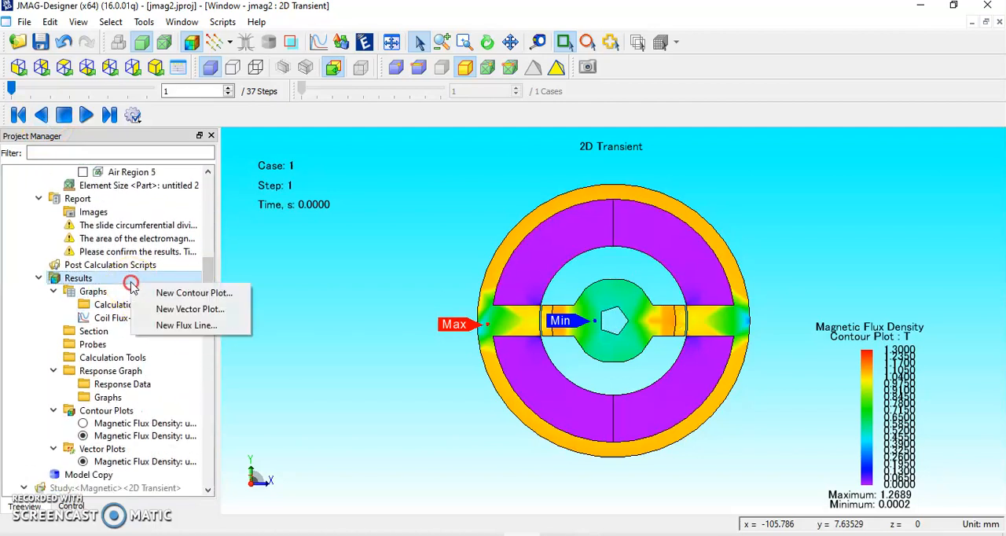
left_click(180, 311)
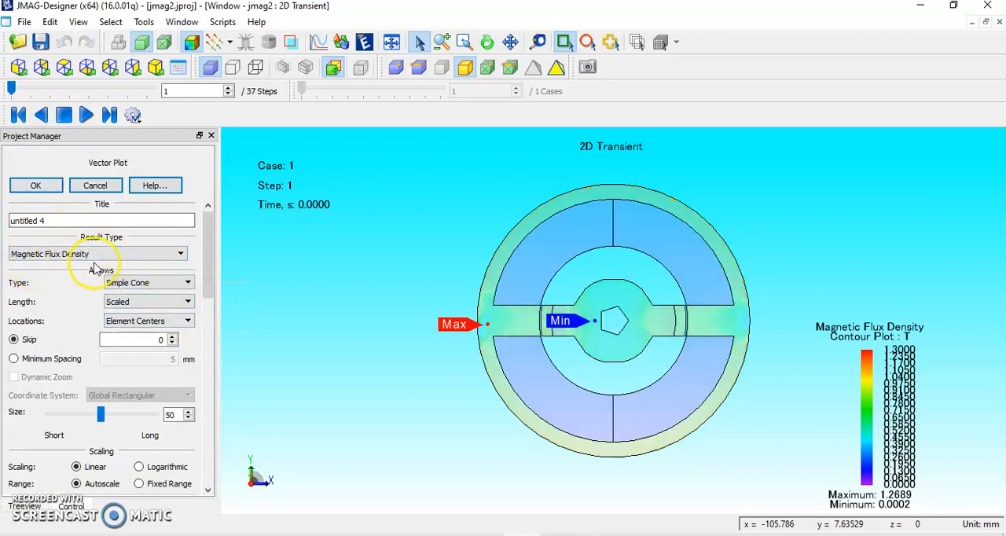
left_click(187, 282)
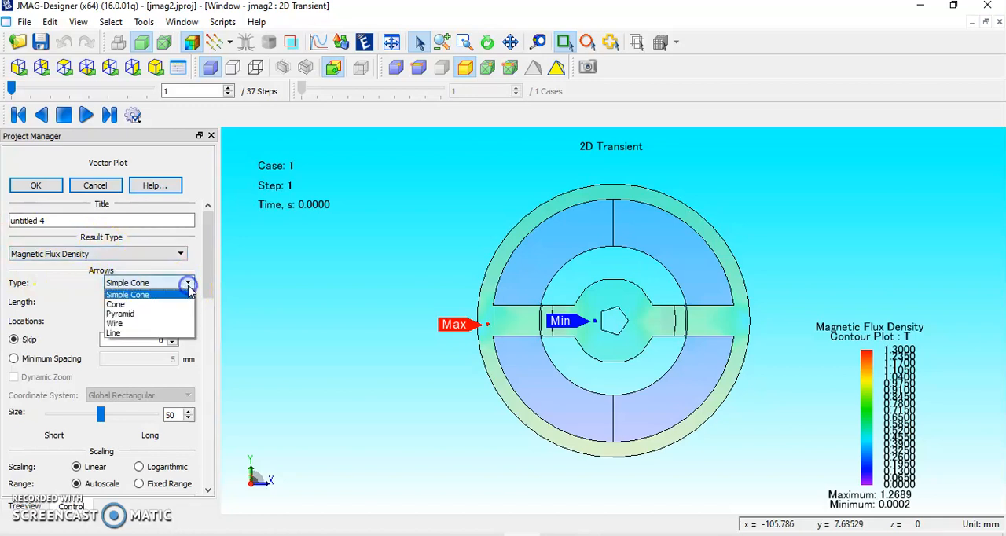
left_click(122, 306)
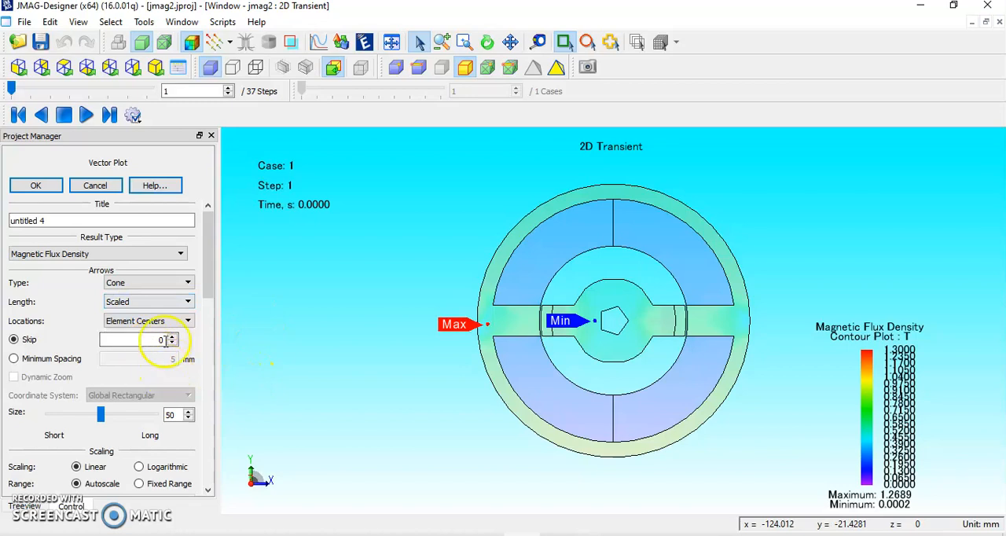
left_click(56, 188)
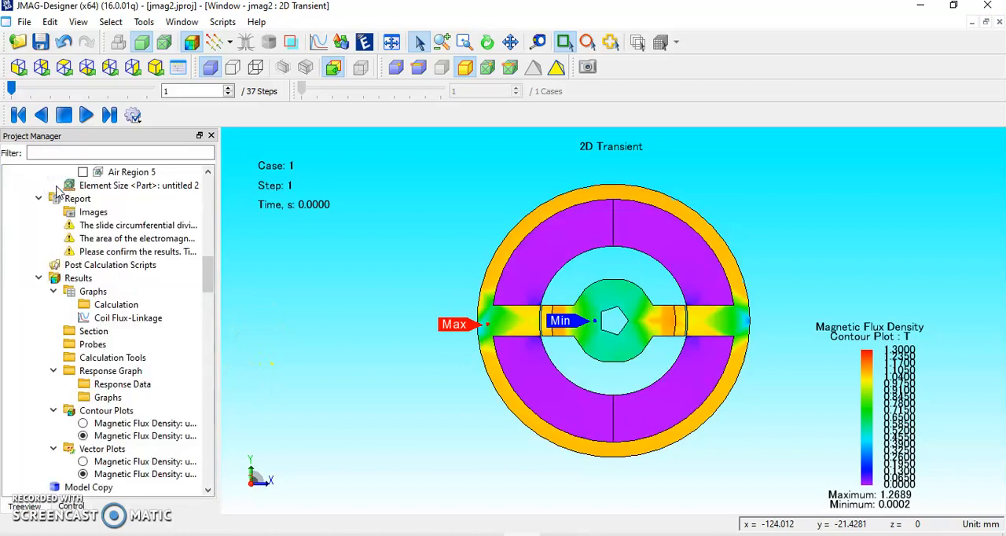
Play the 2D Transient results in reverse, display the flux density vectors over the contours, and stop the animation at step 14.
left_click(42, 115)
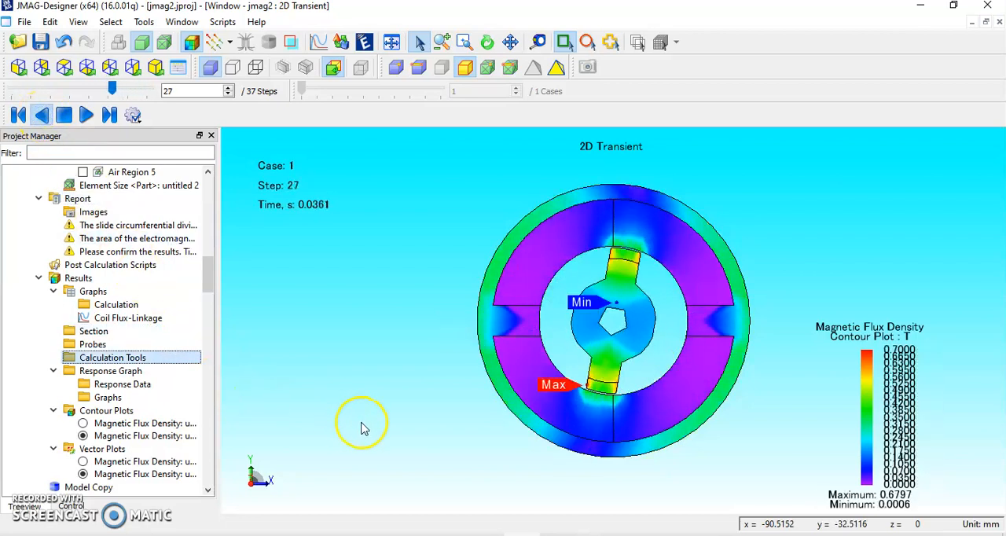
left_click(211, 43)
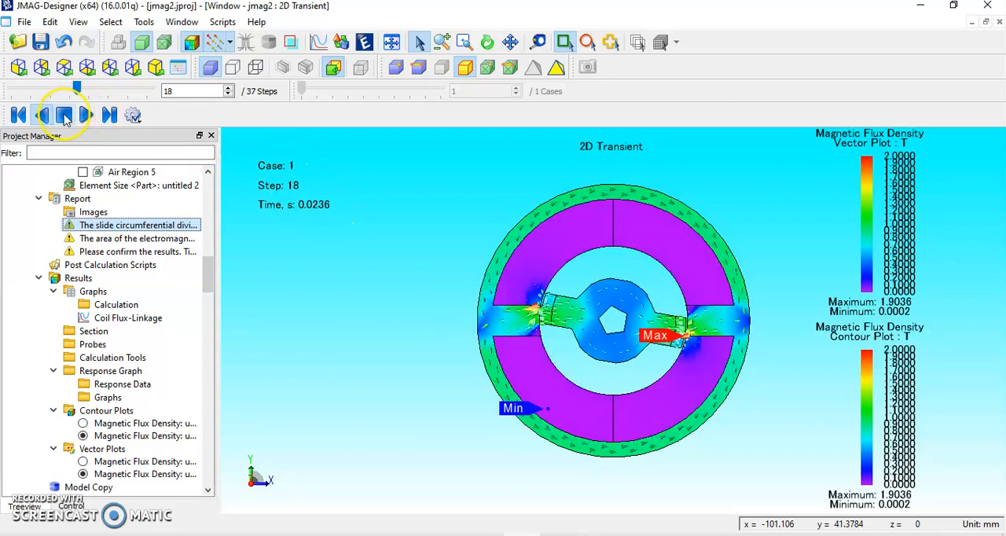
left_click(66, 117)
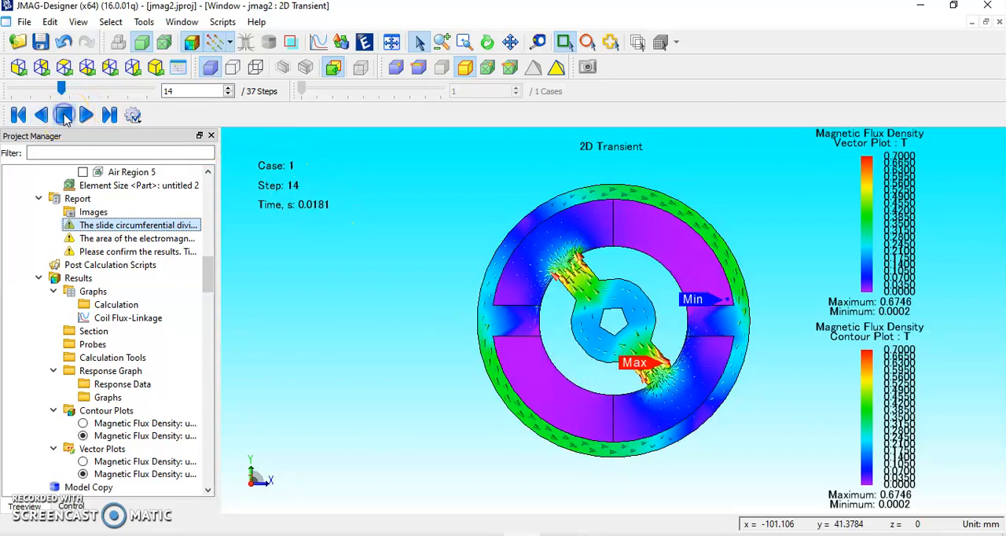
Find the 3D model jmag2_3 in the project and display the results of its Transient 5 study.
left_click(134, 251)
left_click(118, 410)
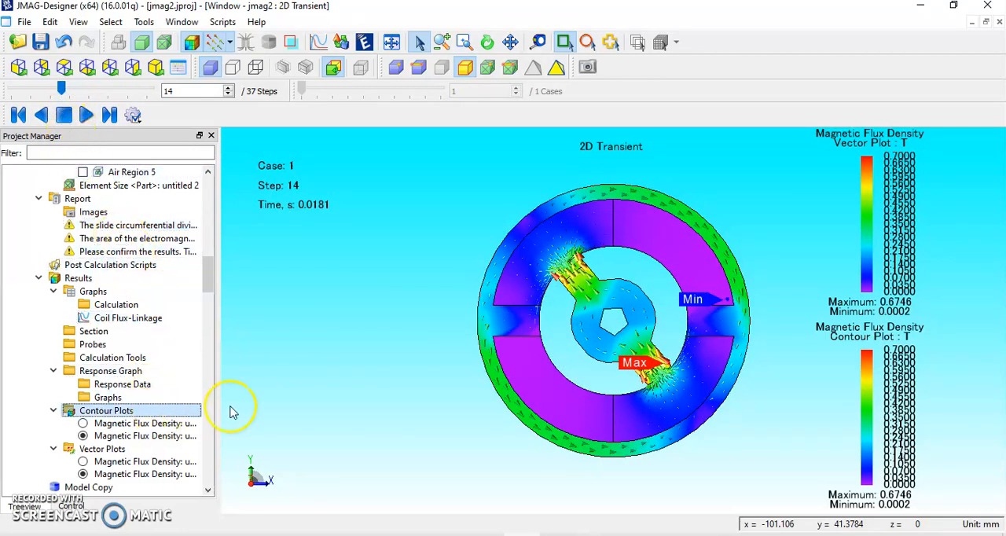
left_click_drag(209, 274, 210, 297)
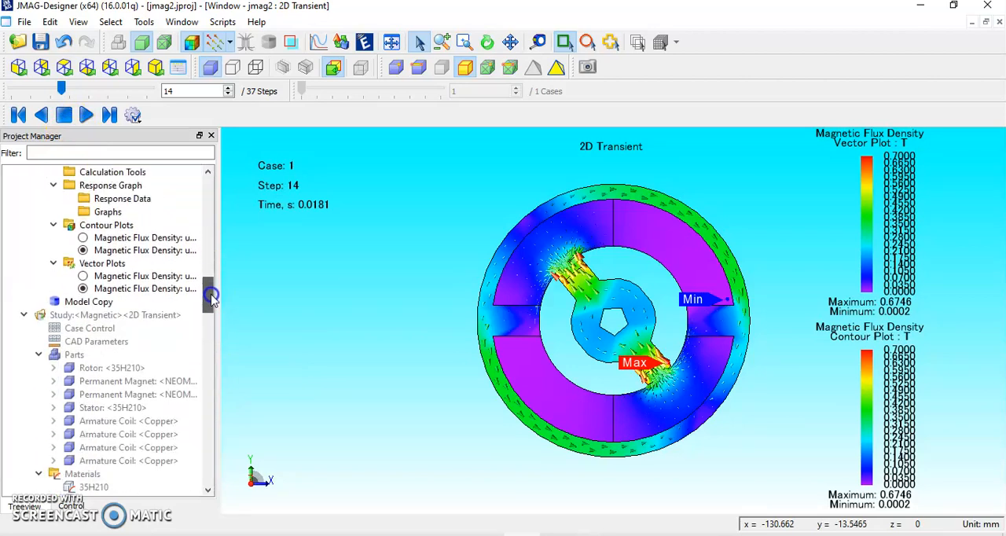
left_click_drag(211, 297, 247, 301)
left_click(135, 305)
scroll(137, 306, "down", 20)
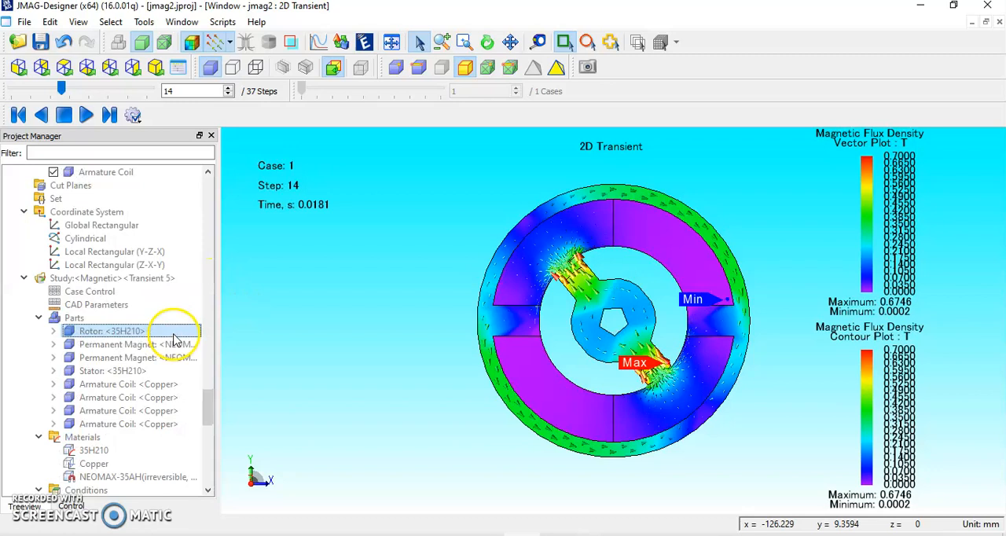
scroll(175, 344, "down", 4)
scroll(173, 350, "up", 8)
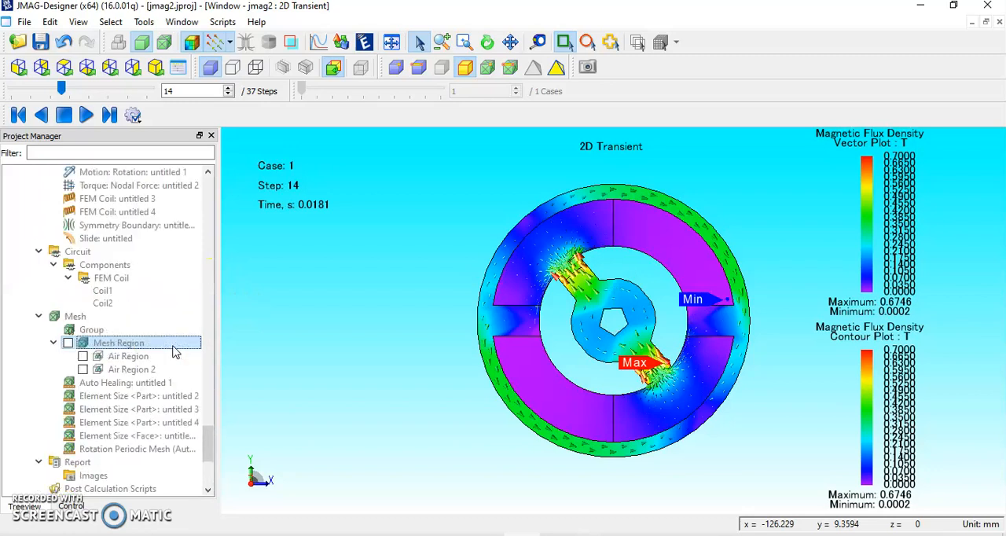
scroll(173, 349, "up", 12)
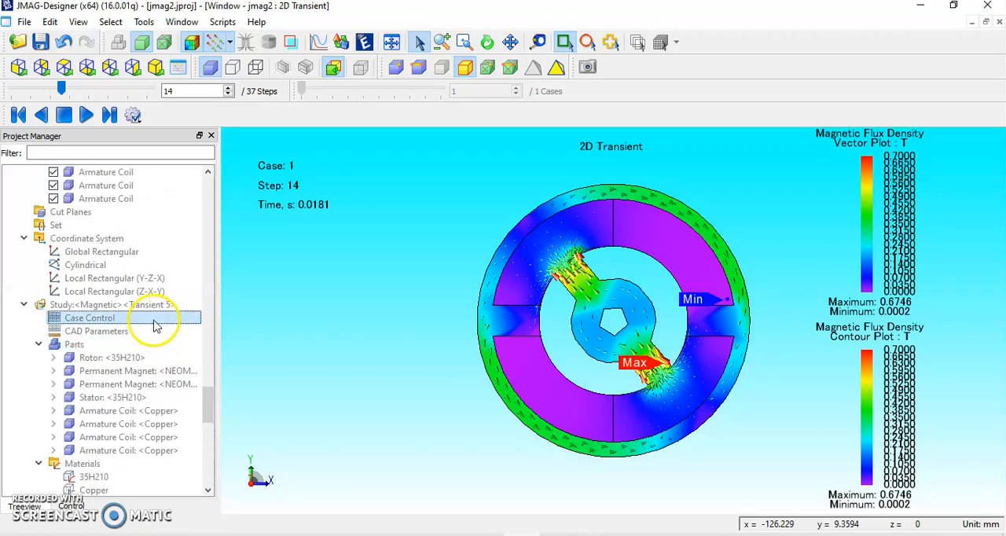
left_click(124, 224)
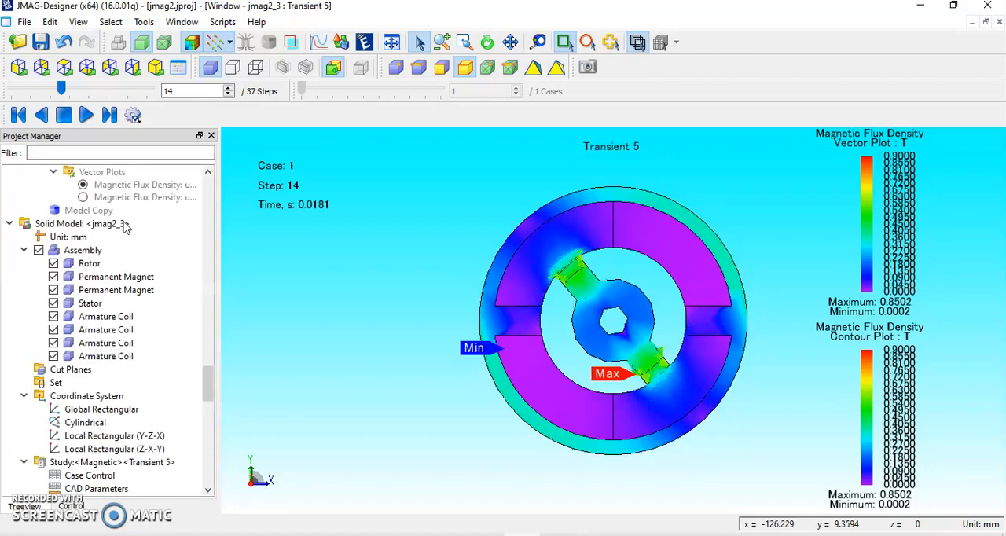
Inspect the flux density plots on the 3D motor from the standard orthogonal views, ending with the isometric view.
left_click(43, 70)
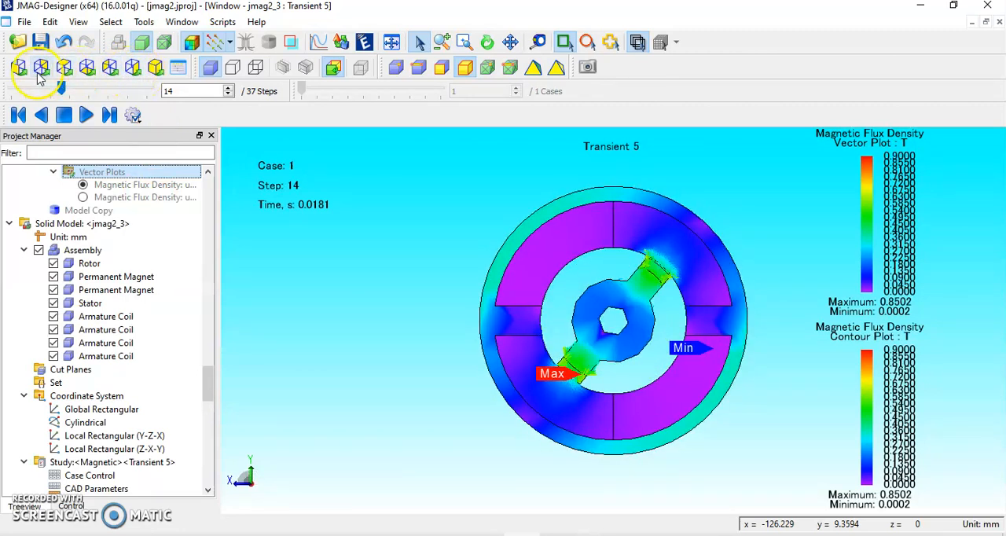
left_click(137, 69)
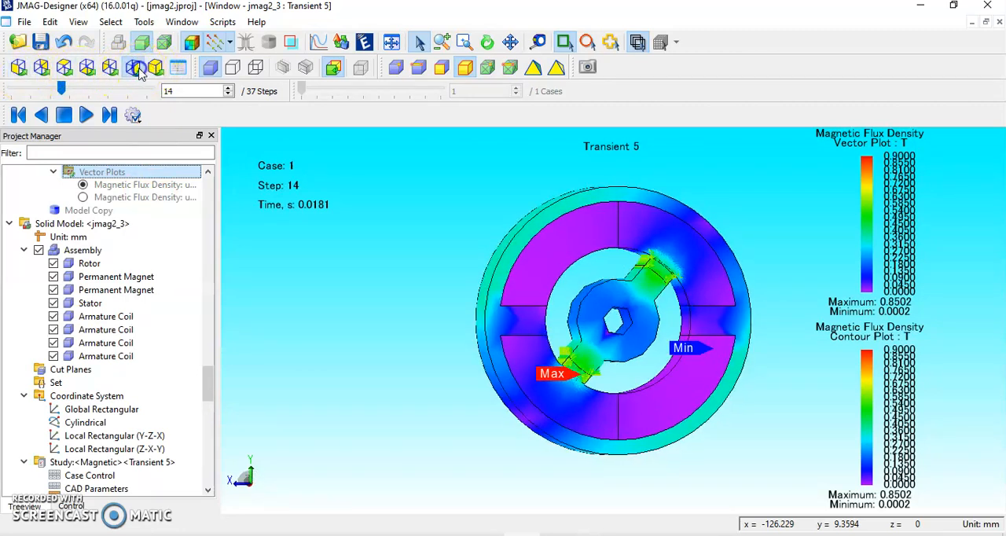
left_click(138, 70)
left_click(120, 71)
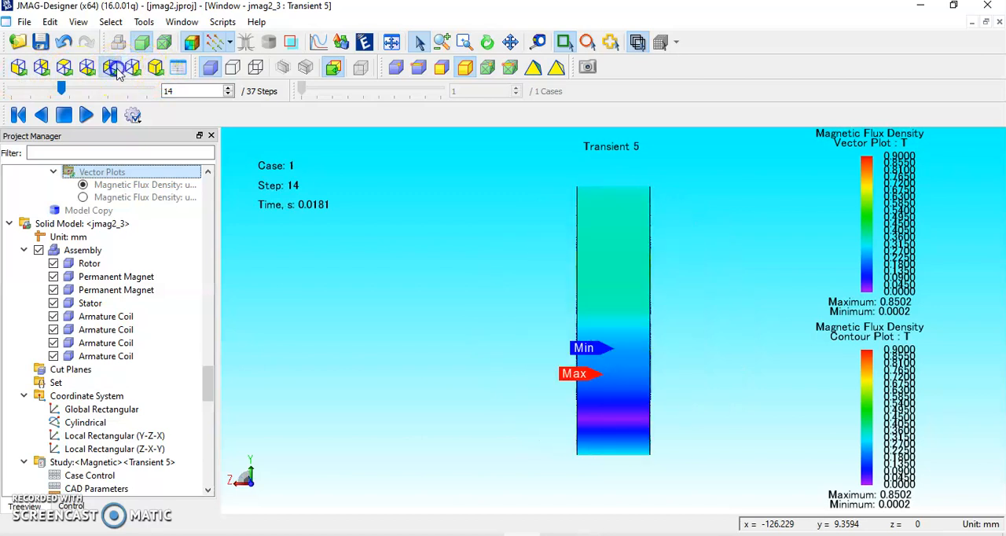
left_click(87, 69)
left_click(66, 69)
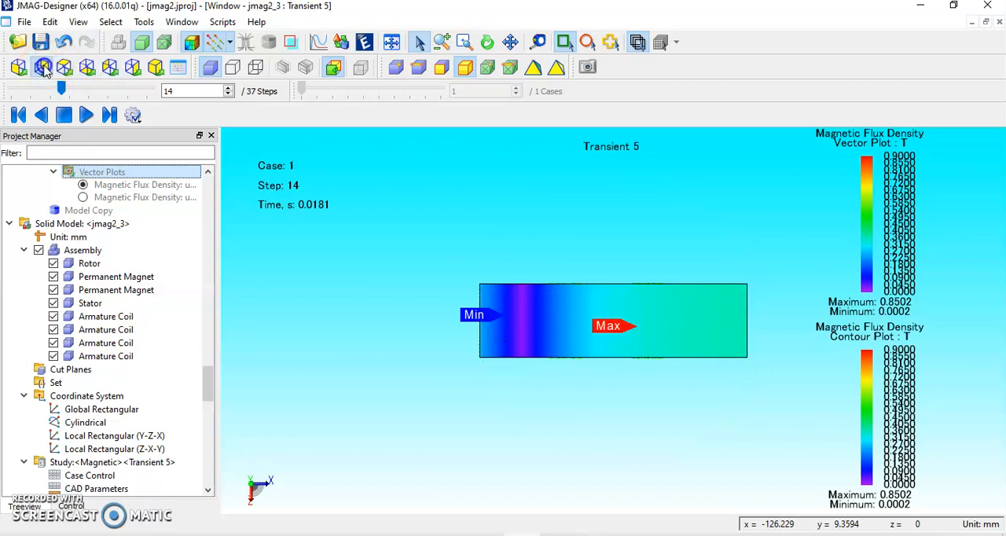
left_click(43, 69)
left_click(18, 69)
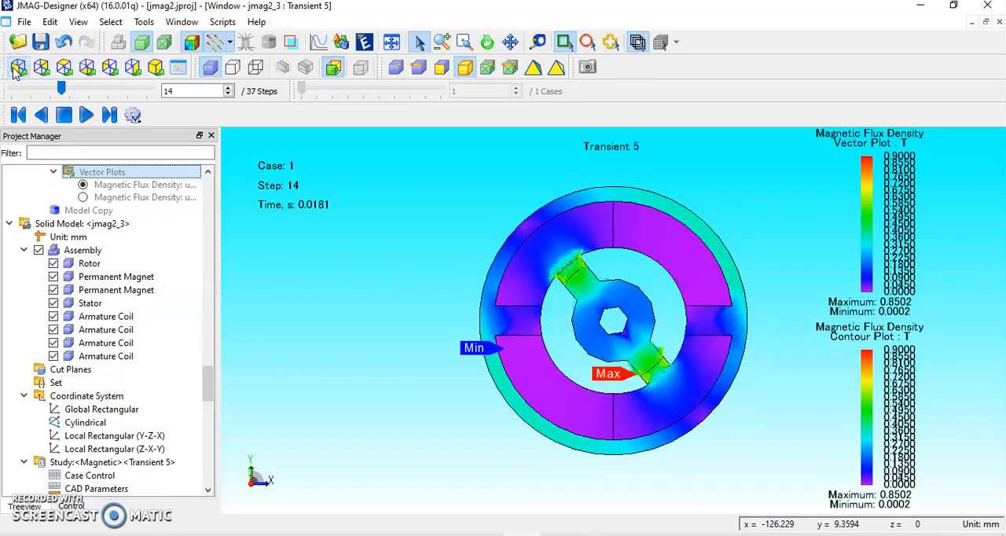
left_click(156, 68)
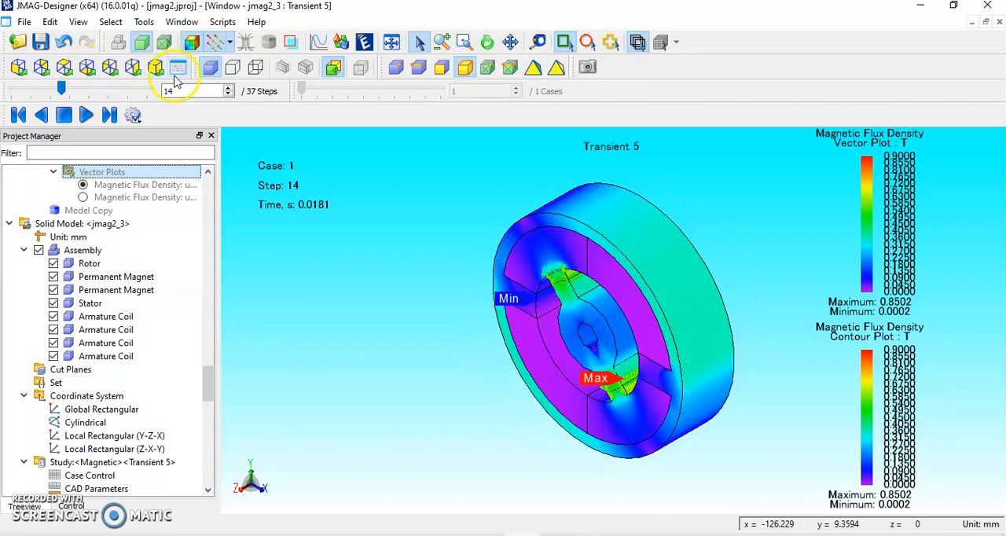
Turn the Magnetic Flux Density contours off on the 3D motor to examine the vectors alone, and turn them back on.
left_click(191, 41)
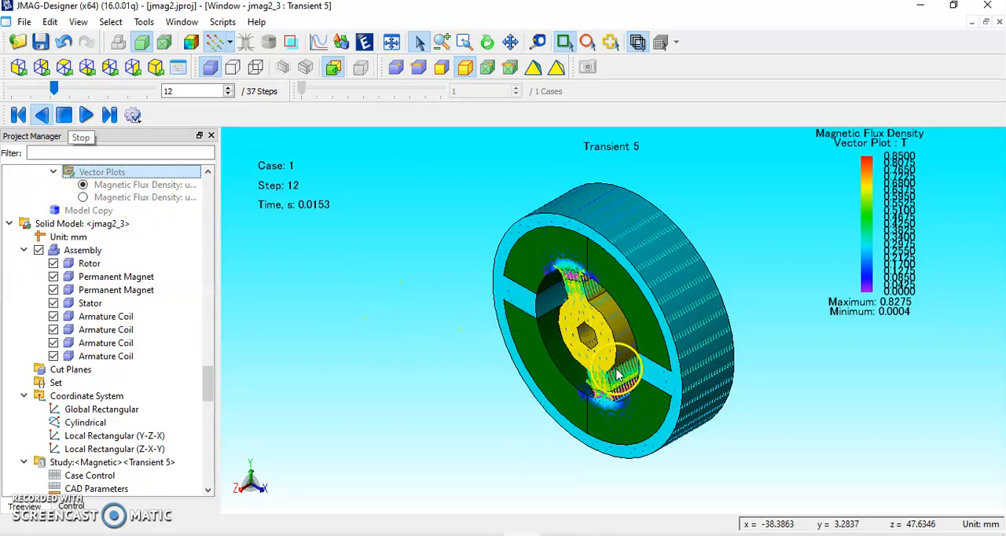
left_click(192, 43)
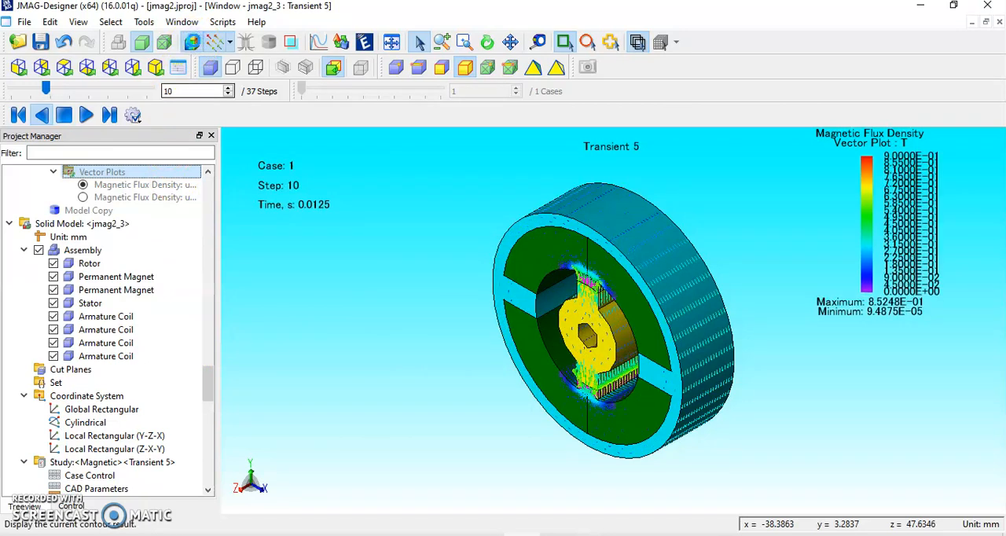